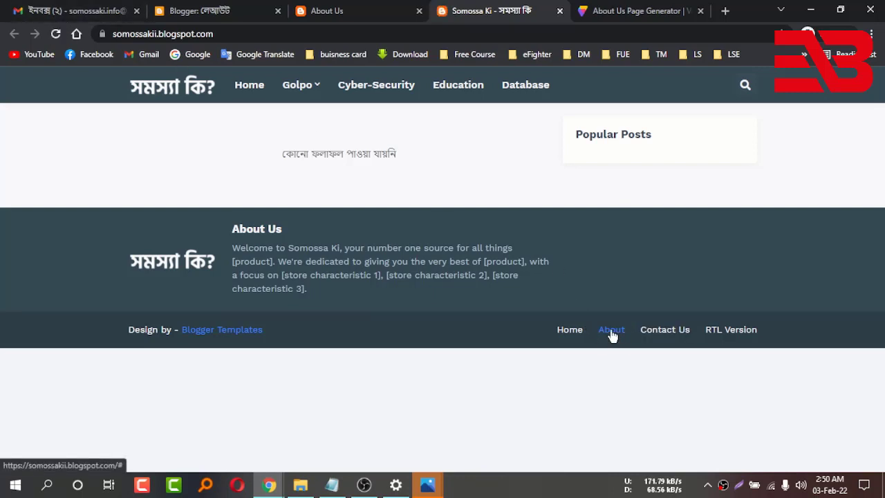
- Open the footer menu's Link List widget in the blog layout and rename its About item to "About Us"
click(308, 10)
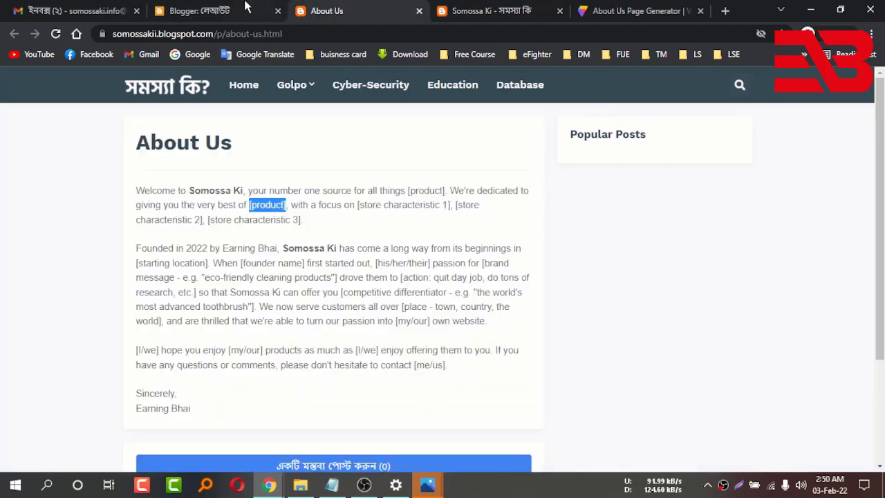
click(246, 8)
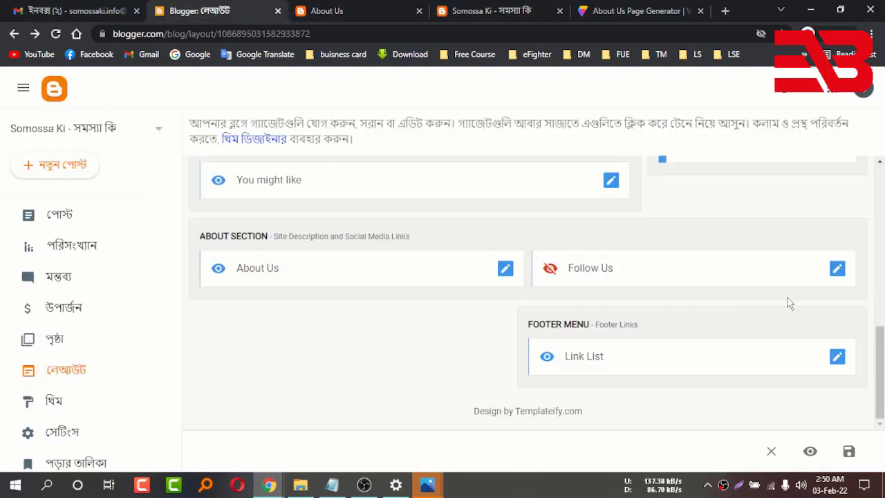
click(837, 356)
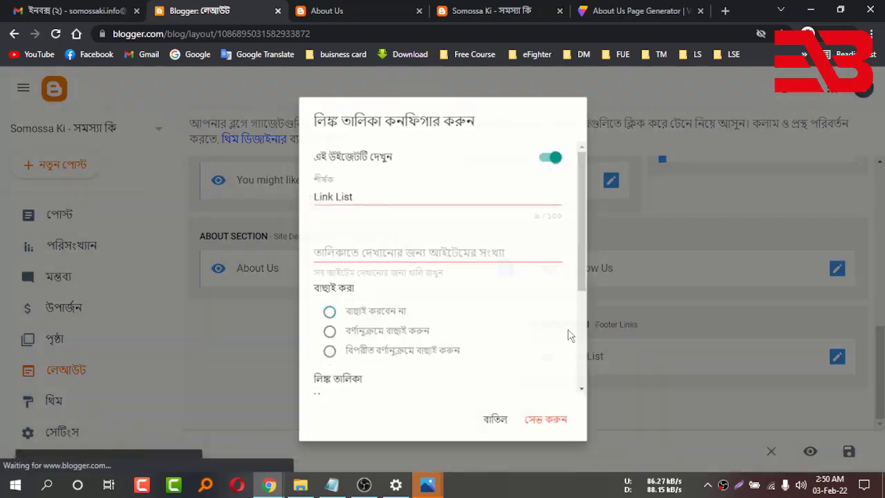
scroll(474, 336, down, 3)
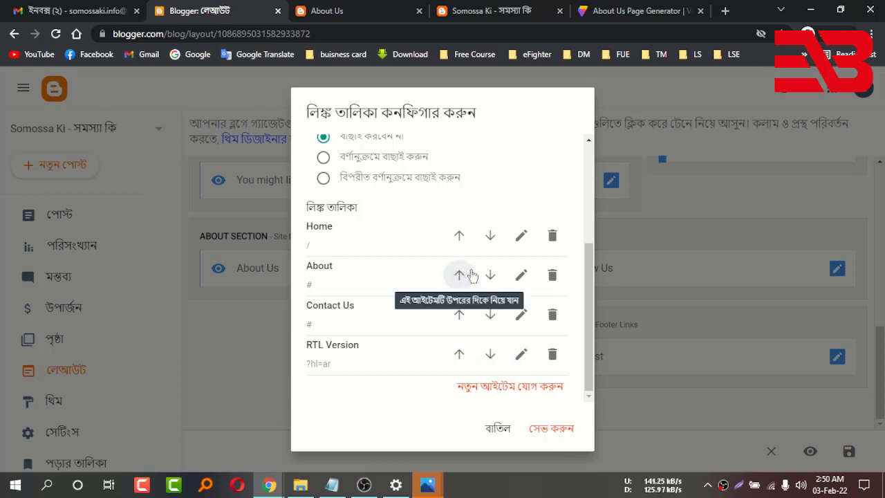
click(521, 276)
click(392, 294)
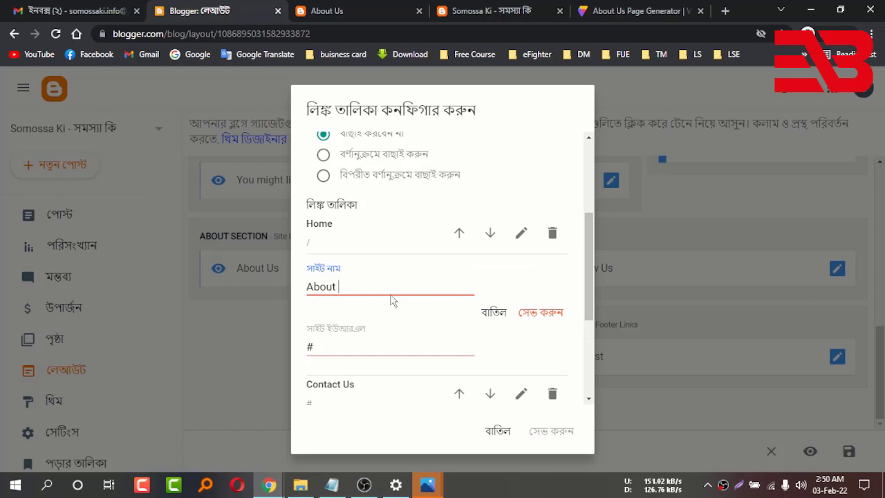
text(Us)
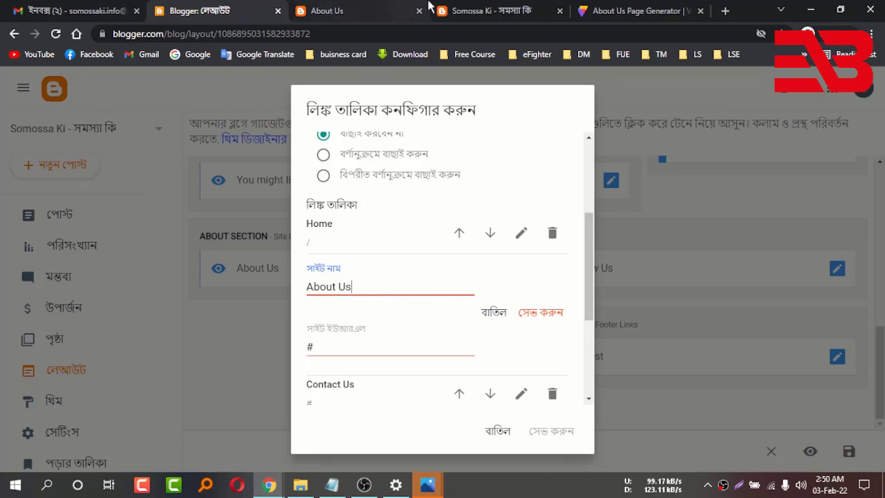
click(477, 10)
click(367, 11)
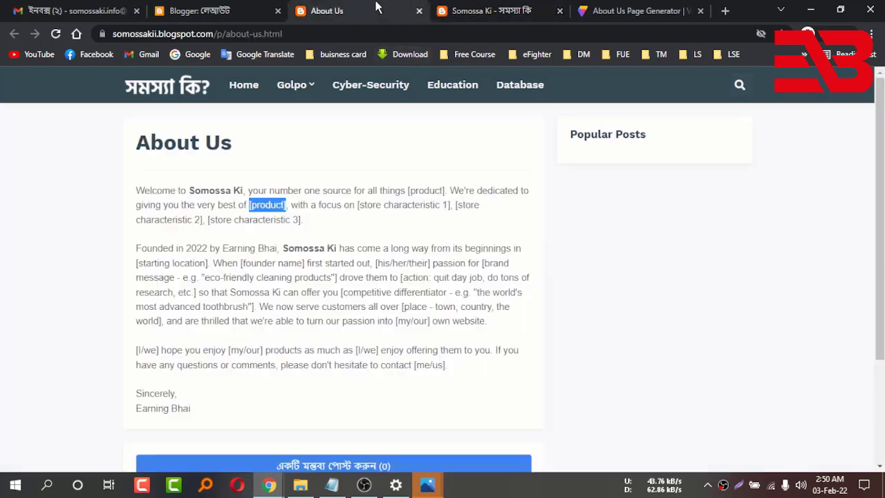
click(294, 35)
right_click(269, 34)
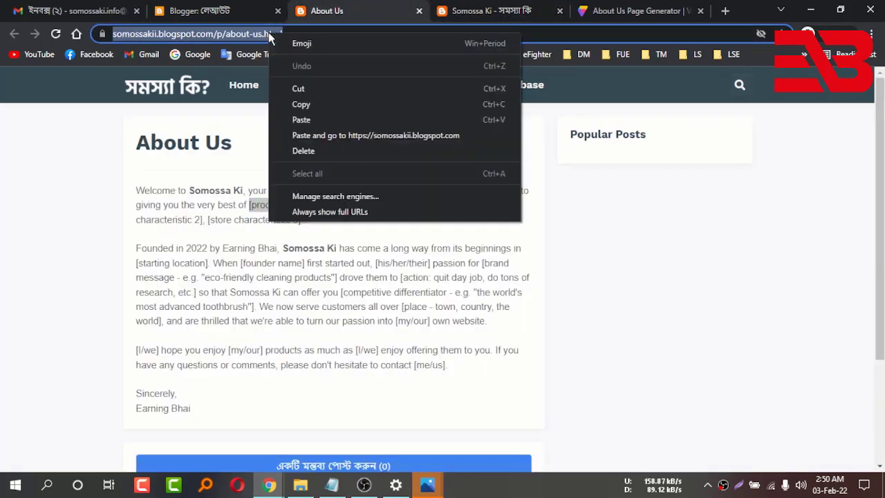
click(309, 101)
click(233, 9)
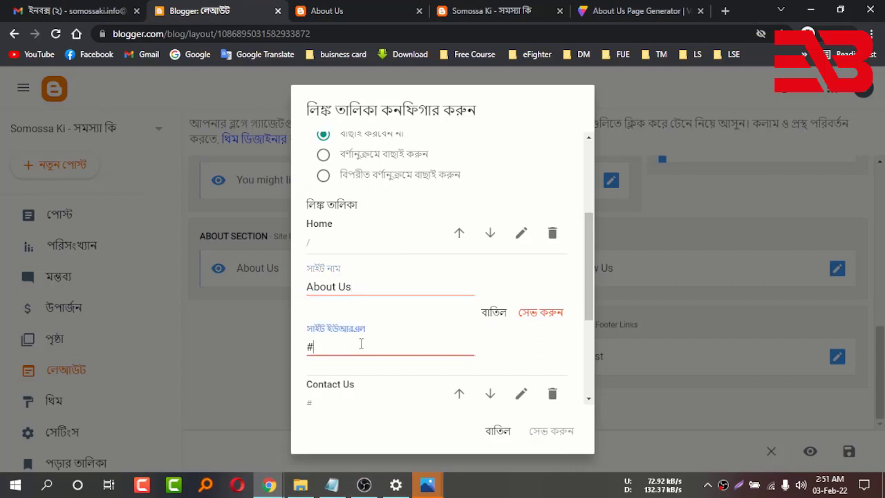
key(ctrl+a)
key(ctrl+v)
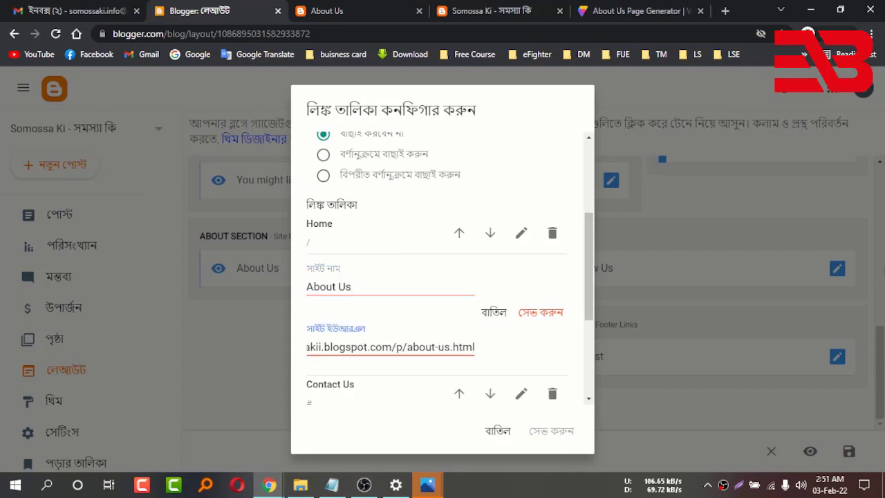
click(540, 315)
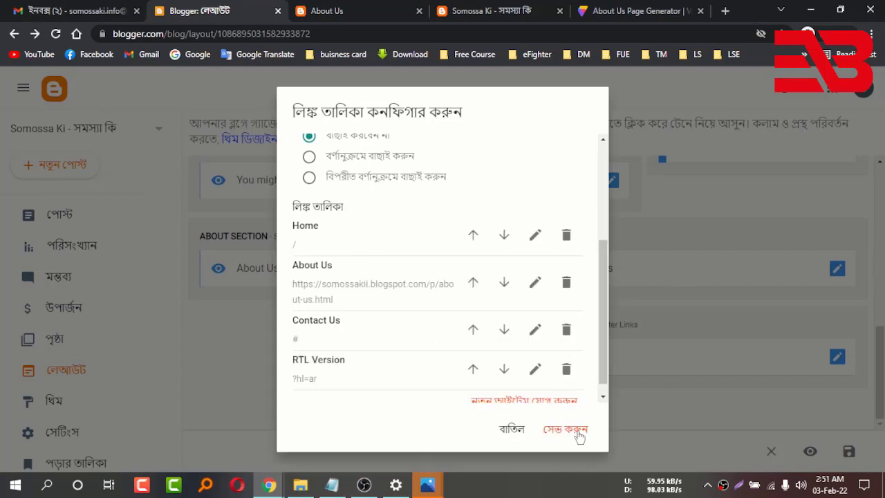
click(578, 431)
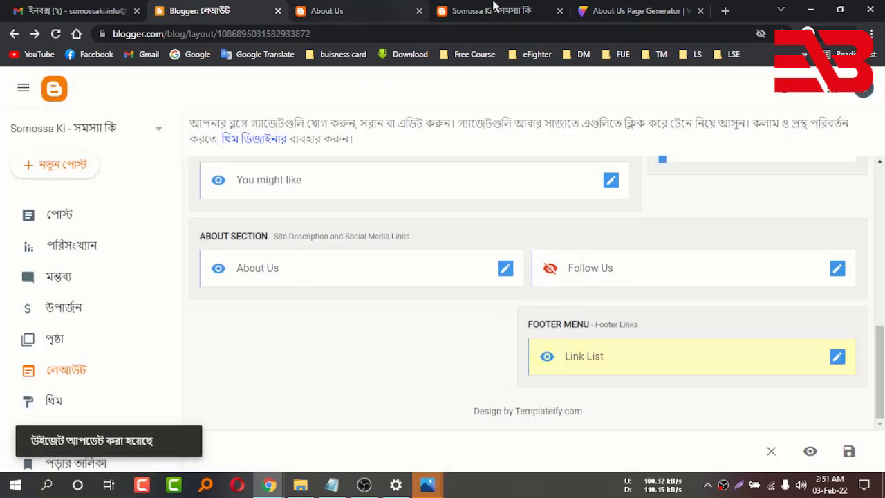
- Reload the blog's home page and follow the footer's About Us link to check the page it opens
click(493, 9)
click(55, 33)
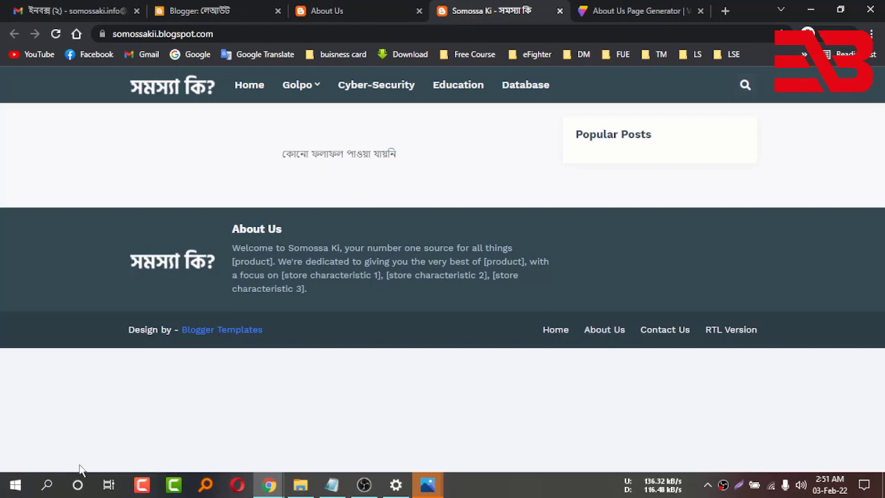
click(602, 336)
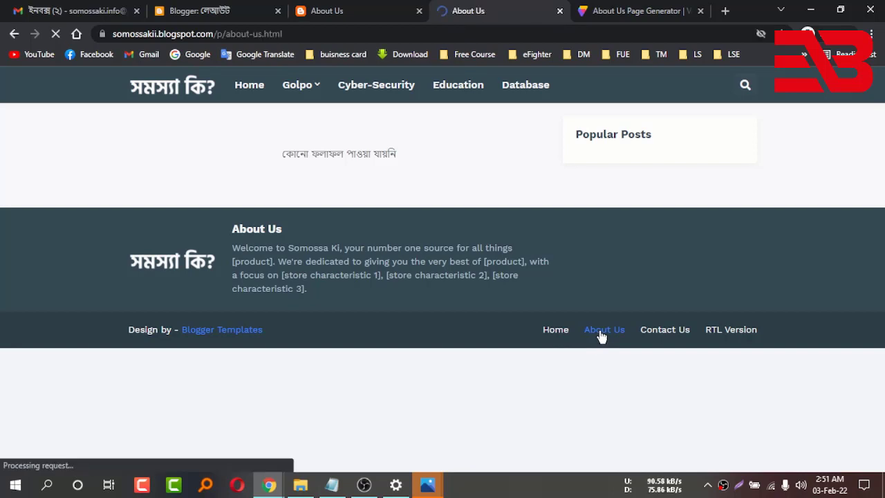
scroll(293, 202, down, 1)
scroll(294, 203, down, 3)
scroll(293, 203, up, 3)
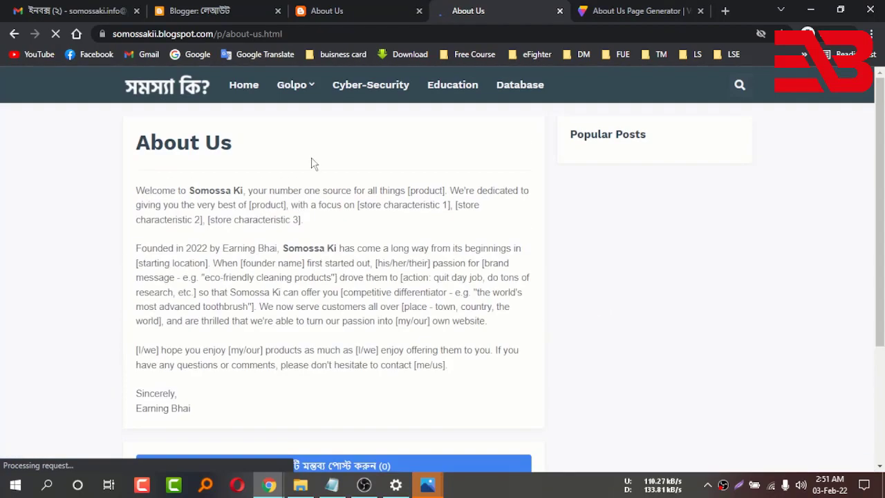
- Look at the Contact Us link in the About Us page's footer and return to the blog layout
click(351, 5)
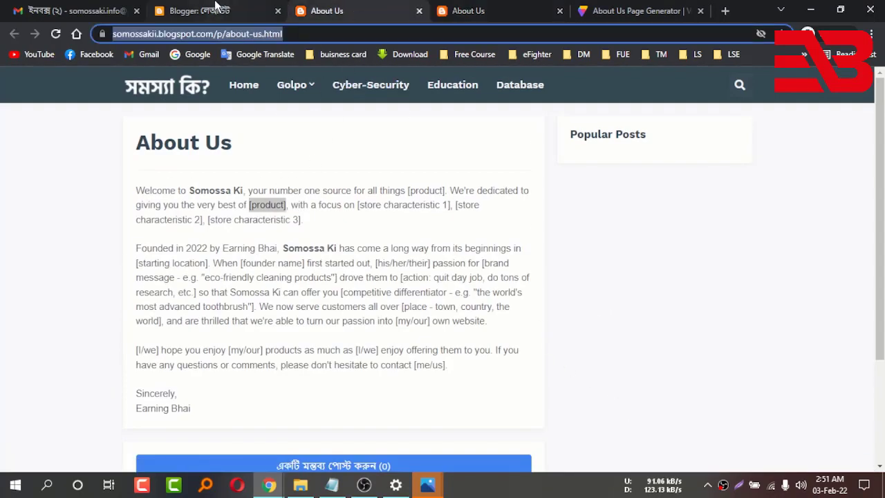
scroll(418, 216, down, 2)
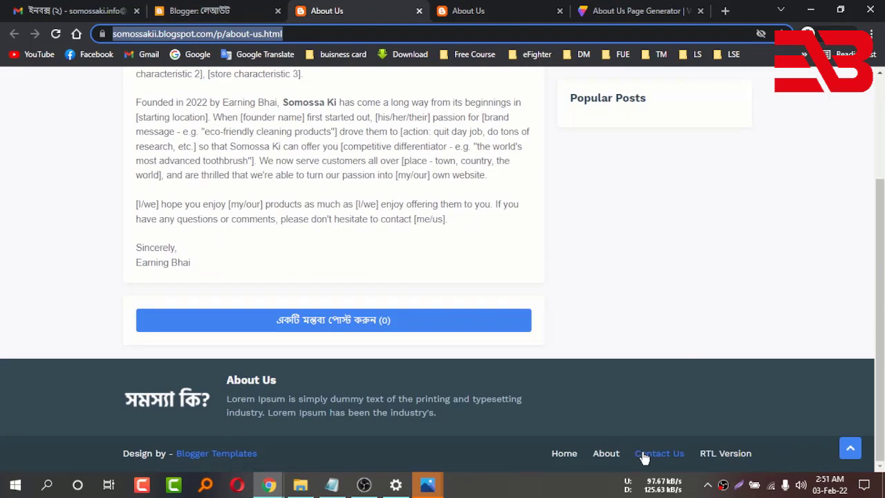
click(237, 6)
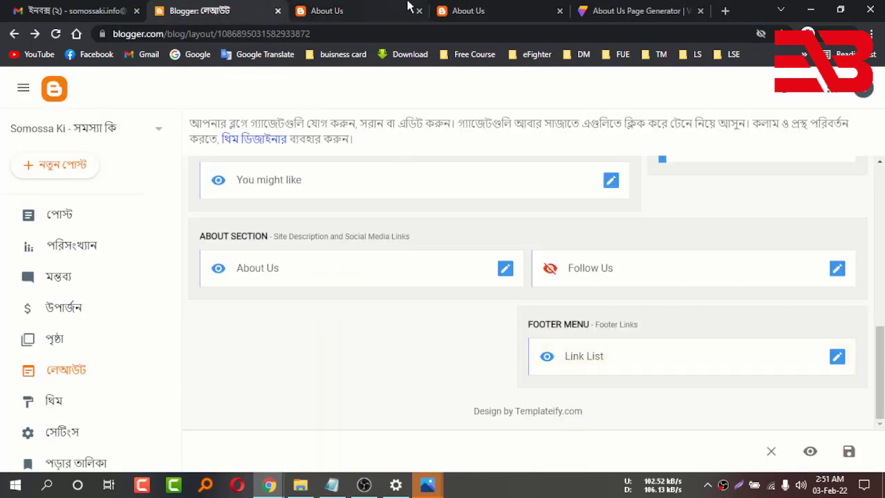
click(486, 5)
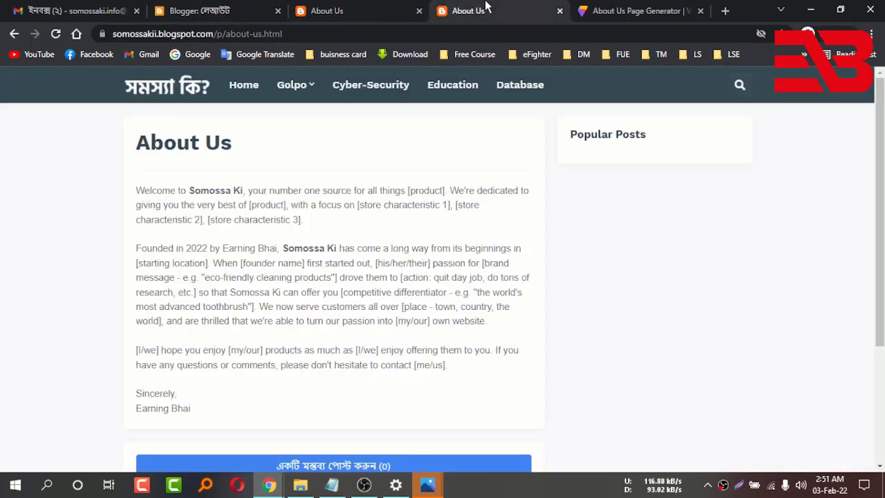
click(346, 10)
click(198, 10)
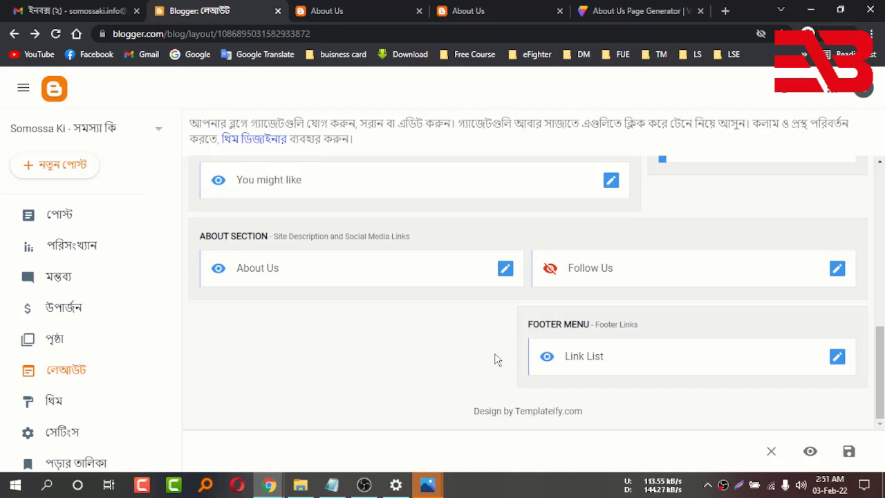
- Reopen the footer link list, search Google for its Contact Us item name, and refine the query to "contact us generator"
click(838, 356)
scroll(579, 323, down, 5)
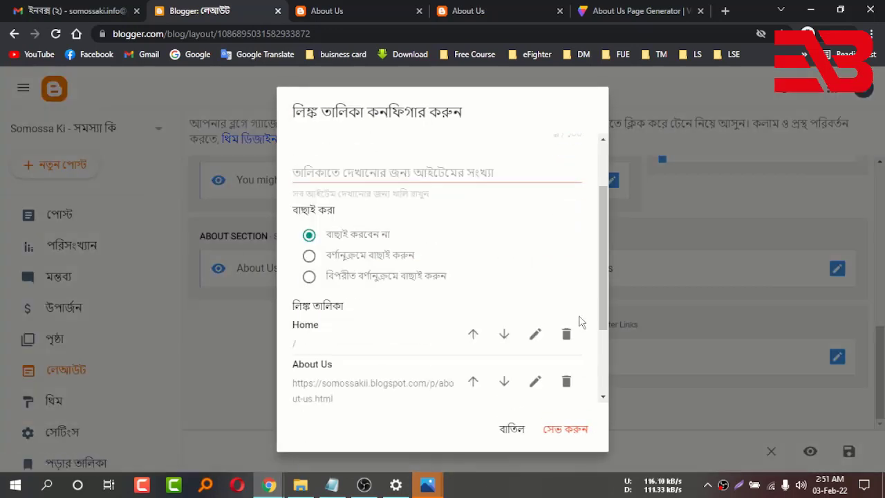
drag(346, 312, 278, 314)
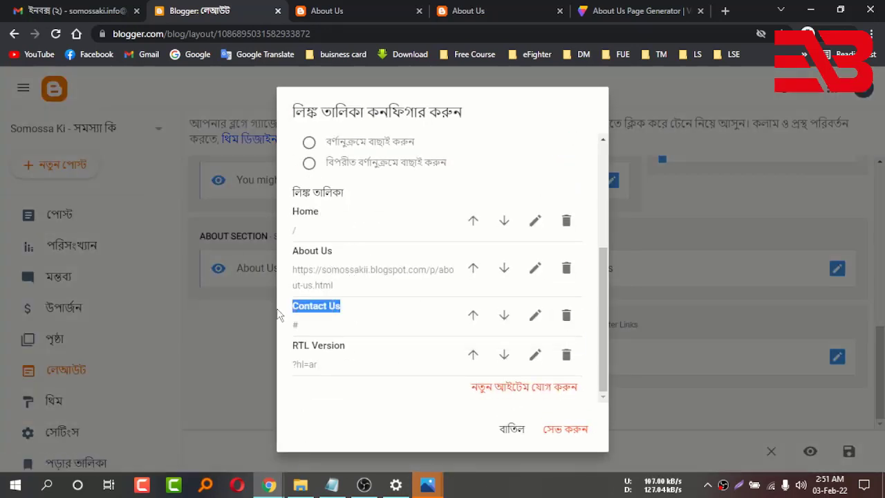
right_click(305, 306)
click(401, 348)
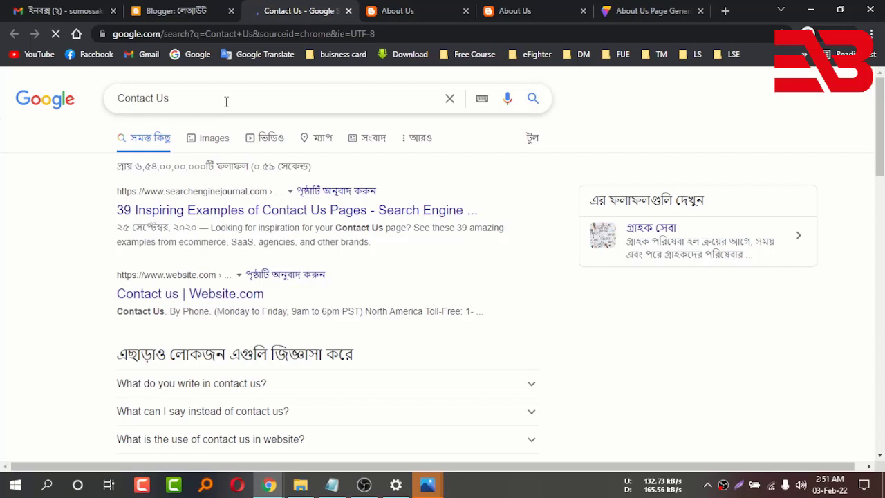
click(226, 101)
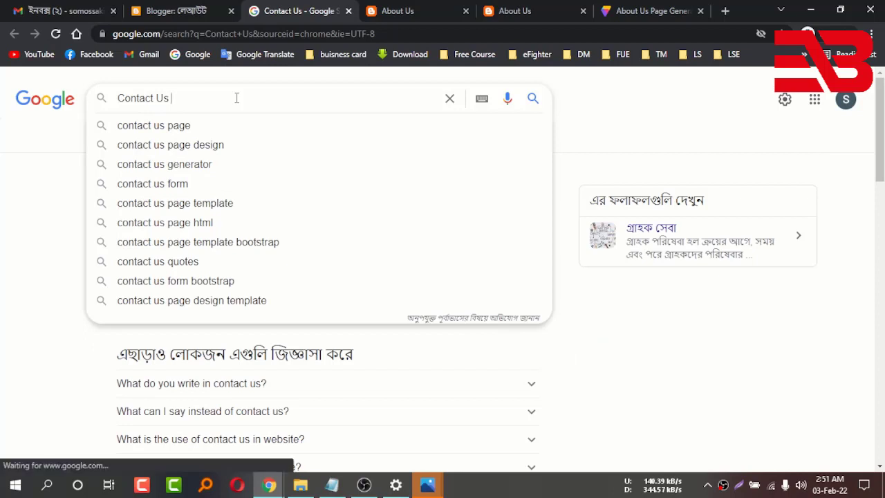
click(196, 164)
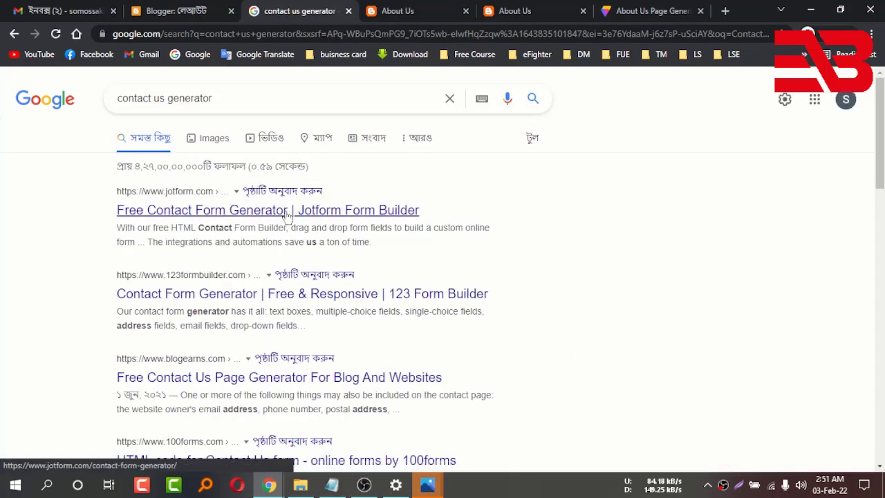
- Examine Jotform's Free Contact Form Generator page for a way to build the contact page, and return to the search results
click(287, 210)
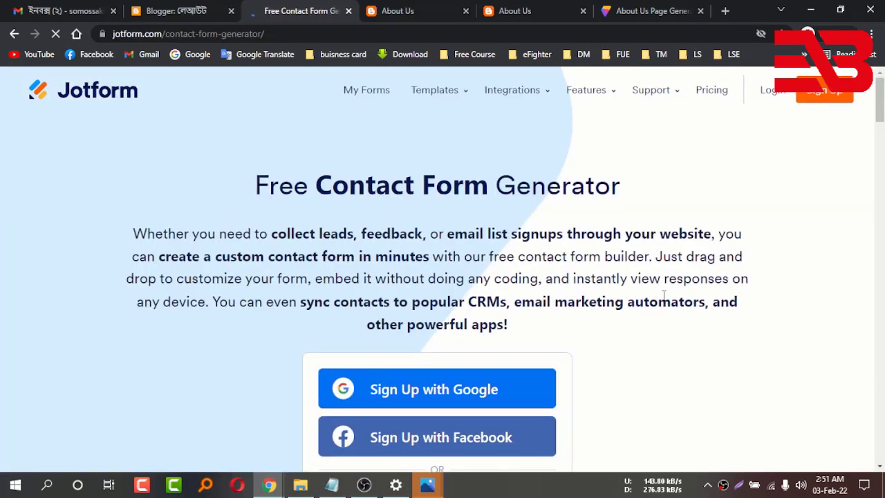
scroll(882, 169, down, 2)
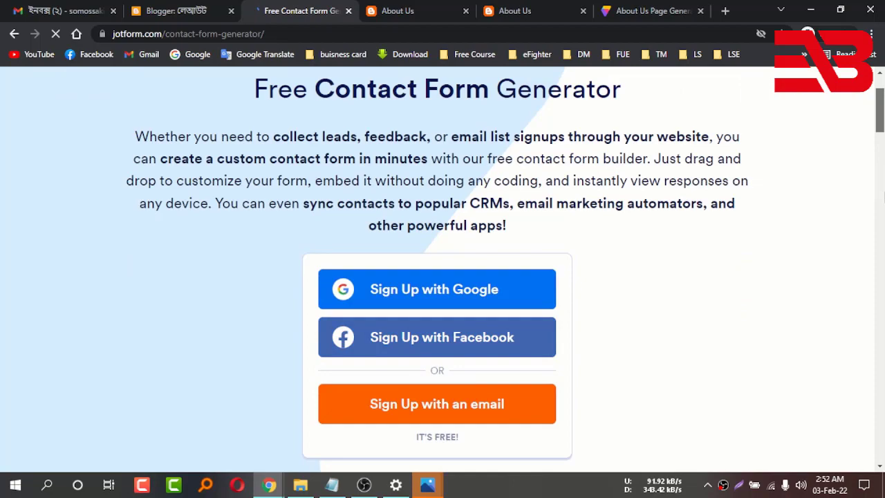
scroll(883, 255, down, 1)
scroll(883, 228, up, 2)
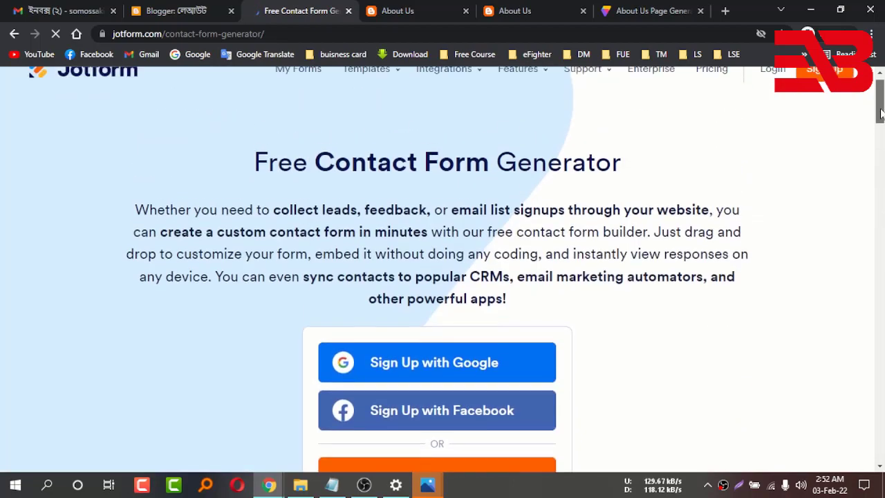
scroll(883, 193, down, 5)
scroll(883, 189, down, 1)
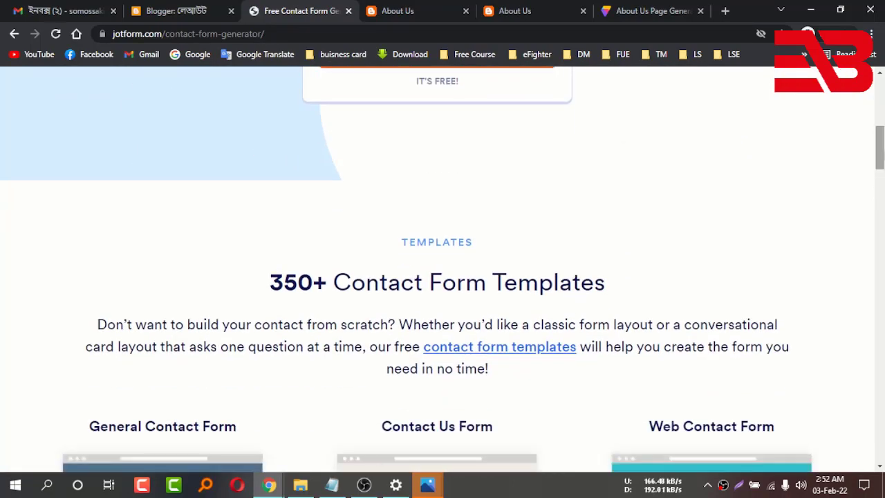
scroll(883, 188, down, 5)
scroll(880, 208, down, 12)
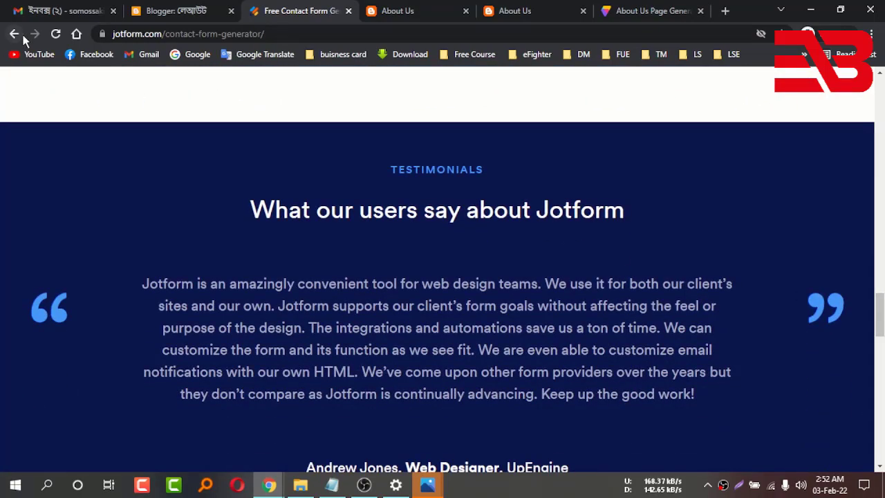
click(14, 33)
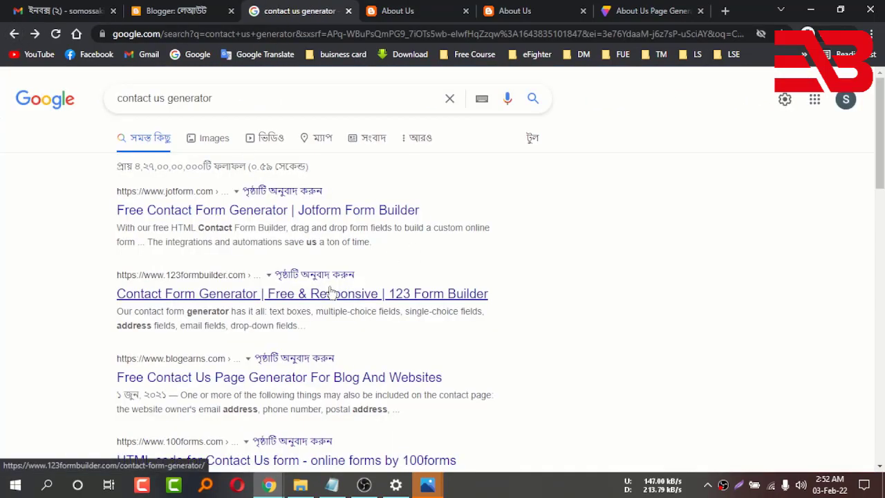
- Examine 123 Form Builder's Free Contact Form Generator page for a way to build the contact page, and return to the search results
click(364, 297)
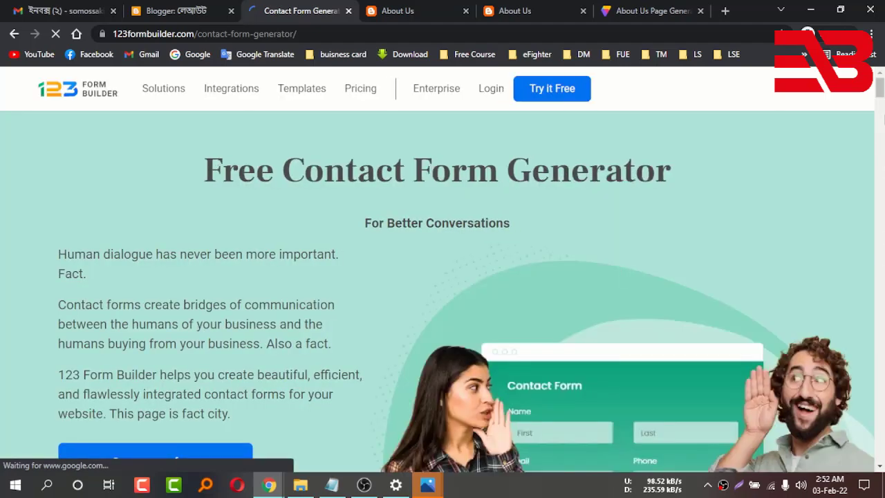
scroll(626, 275, down, 2)
scroll(437, 276, down, 1)
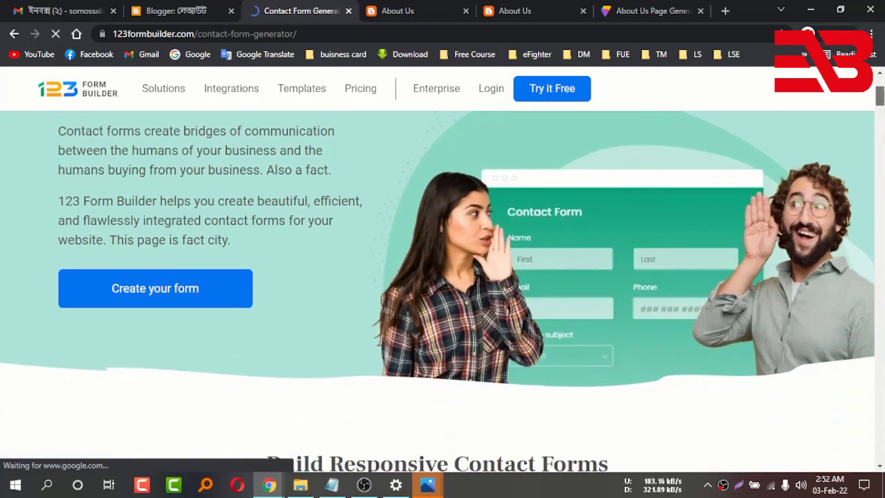
scroll(443, 291, down, 15)
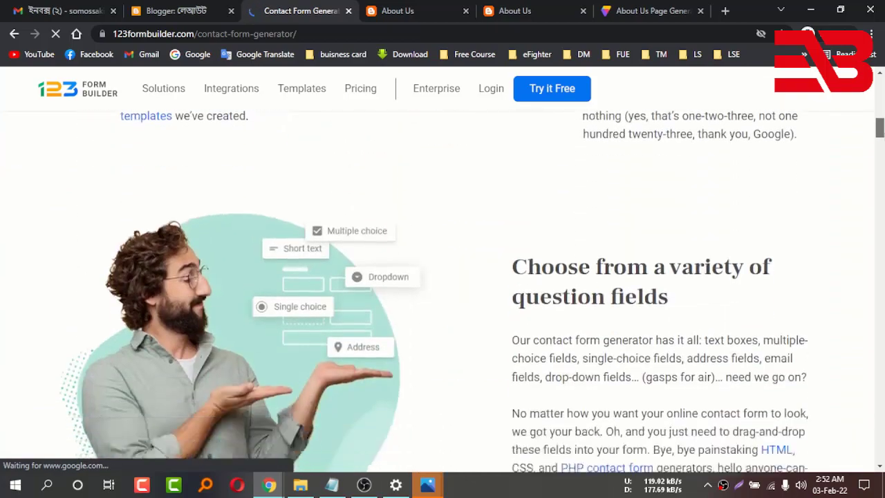
scroll(498, 468, down, 8)
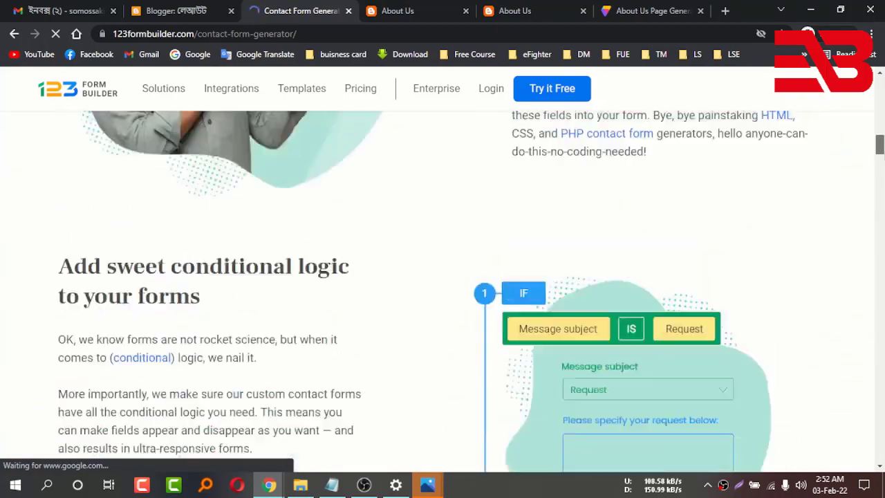
scroll(498, 468, up, 15)
scroll(498, 467, up, 2)
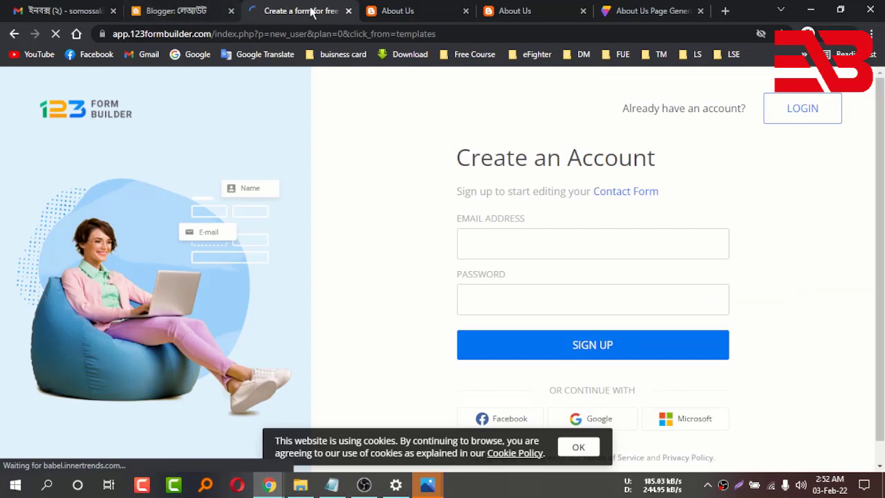
click(13, 34)
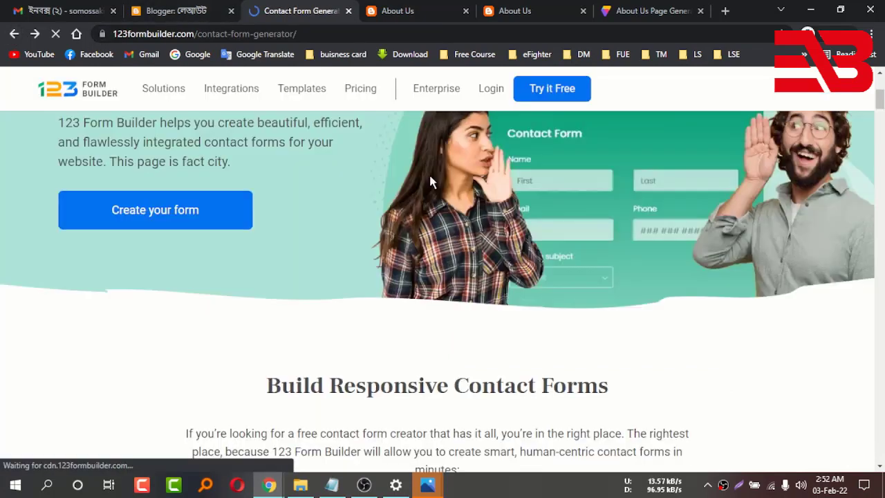
click(11, 38)
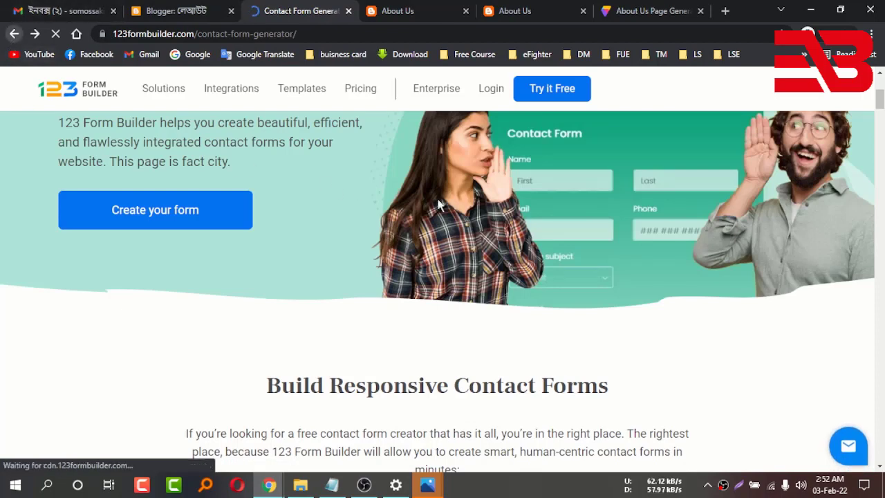
- Refine the Google search to "contact us generator blogger" and open the blogearns.com and TechBuddies contact page generator results in new tabs
click(243, 102)
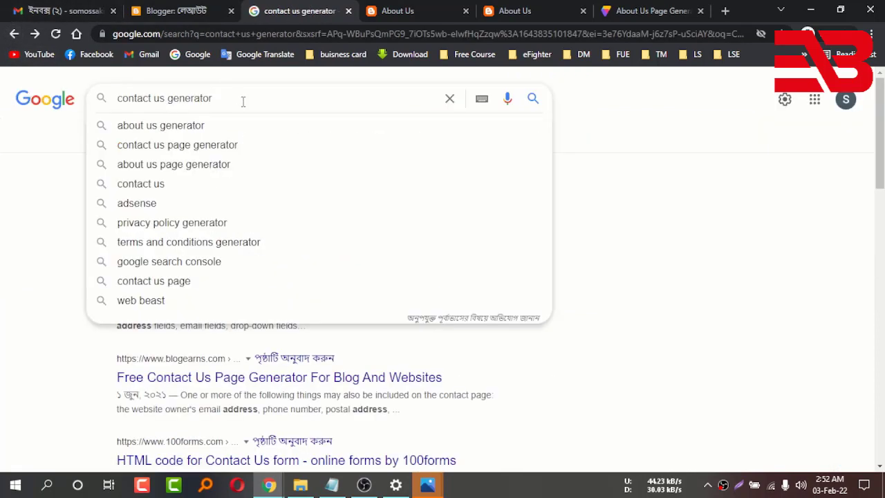
text(blogger)
key(Return)
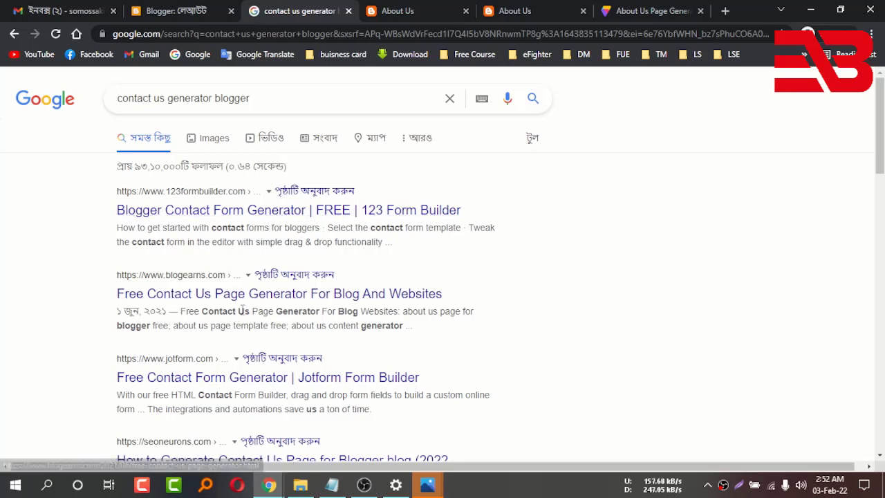
right_click(250, 295)
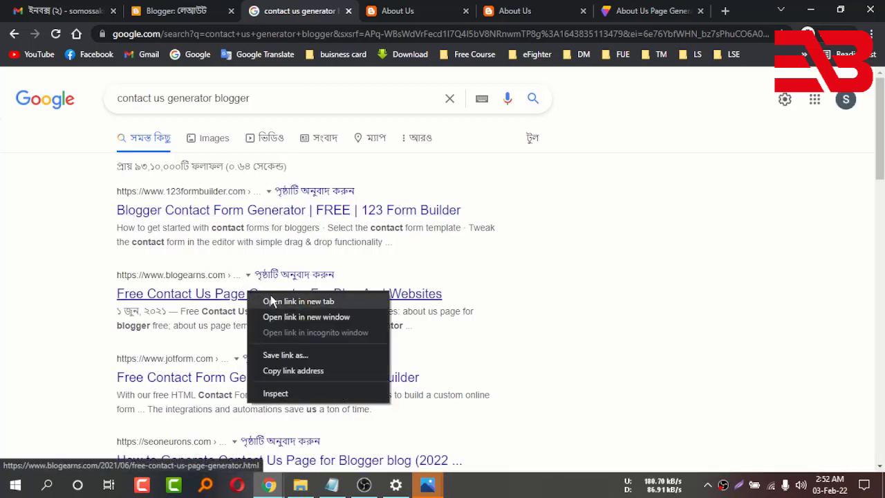
click(271, 302)
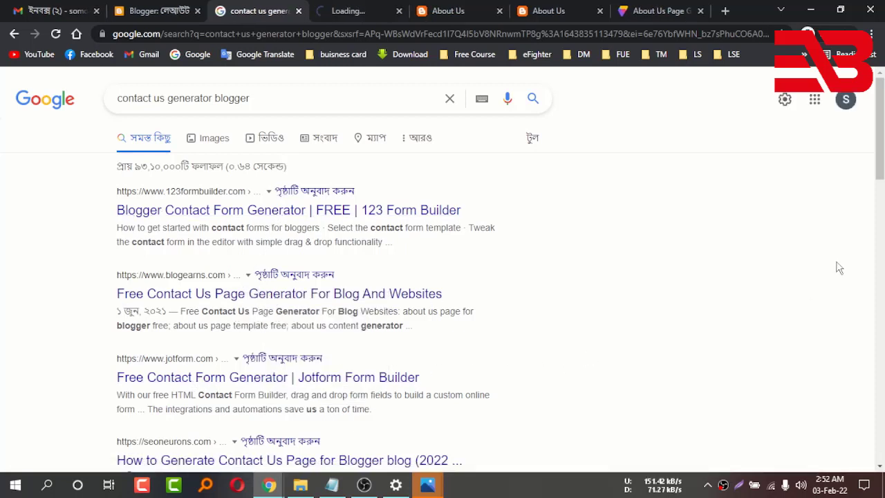
scroll(874, 223, down, 3)
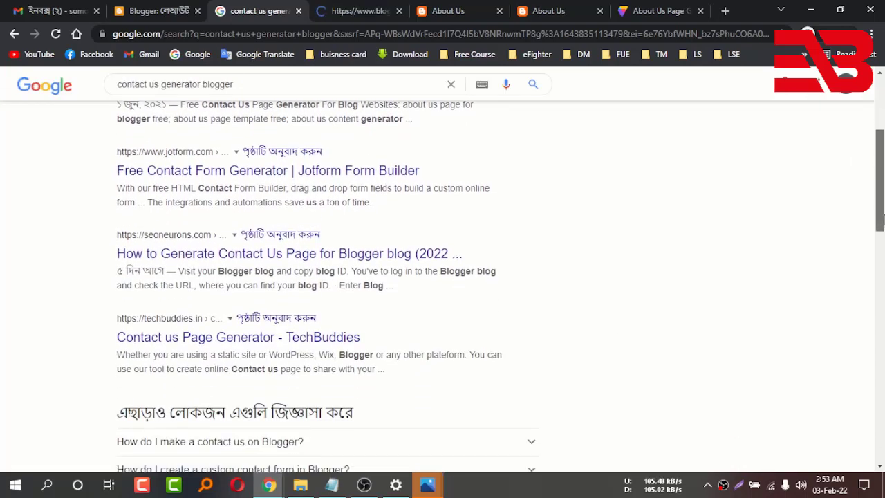
right_click(217, 338)
click(268, 345)
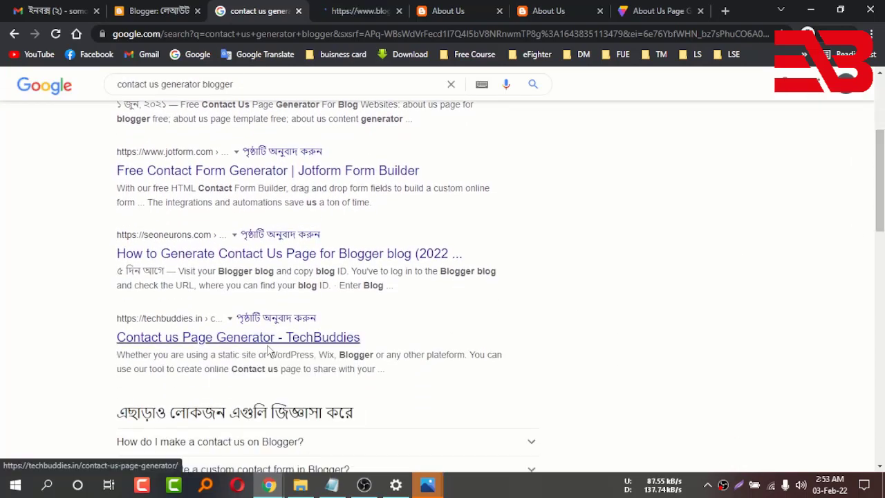
- Look through the form fields of the blogearns.com contact page generator and switch to the TechBuddies generator
key(ctrl+Tab)
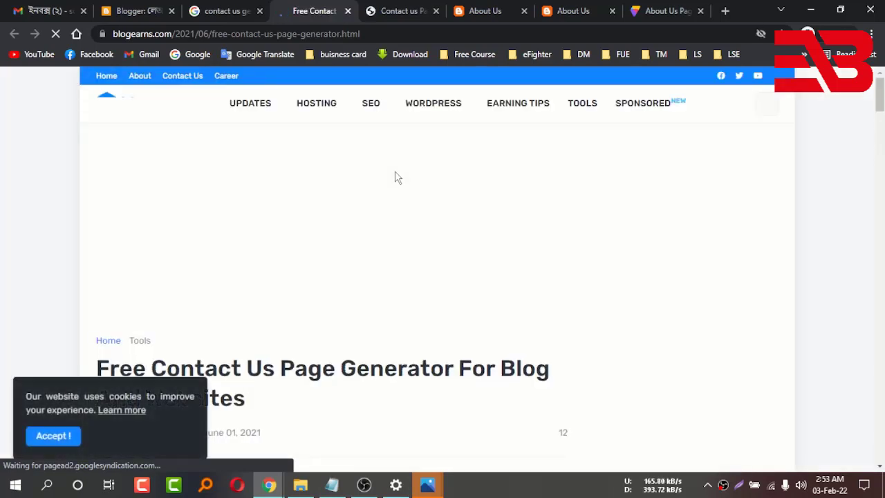
scroll(419, 310, down, 5)
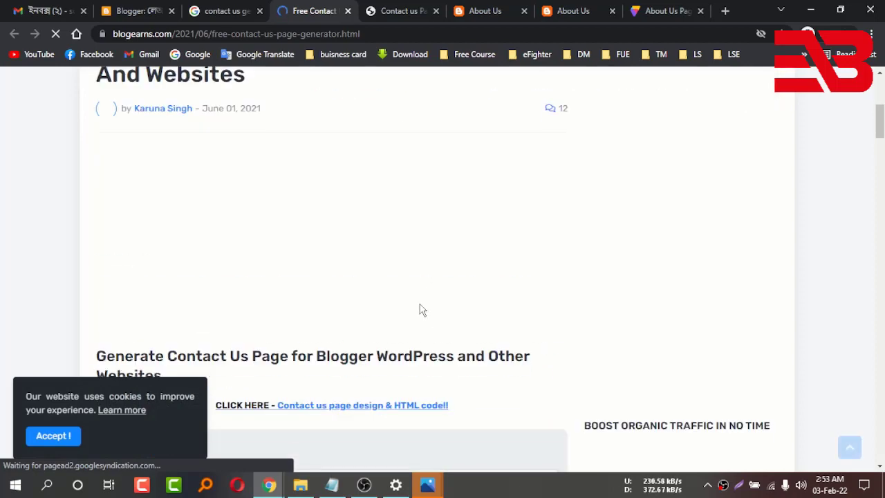
scroll(420, 301, down, 5)
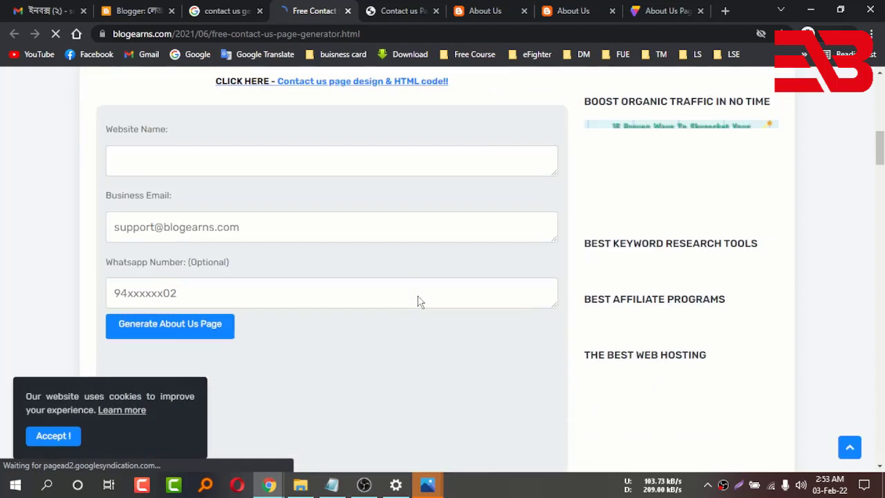
click(413, 11)
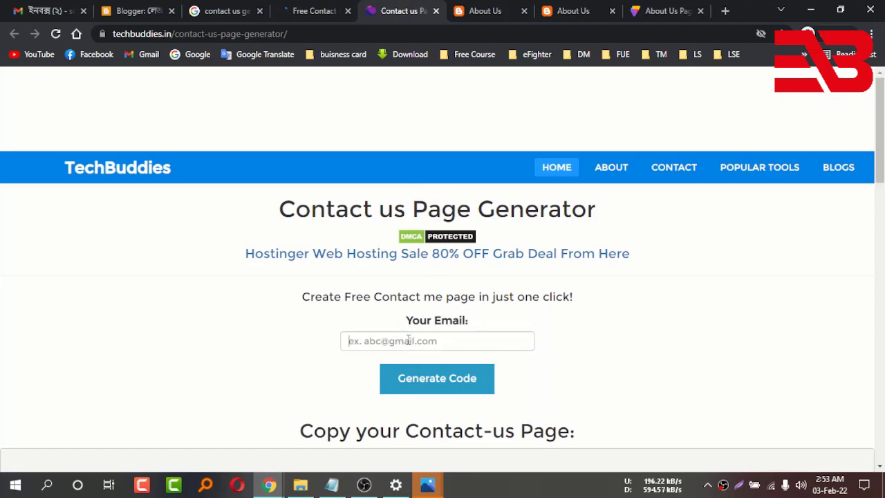
- Copy the account's email address from Gmail and paste it into the TechBuddies generator's email field
click(383, 339)
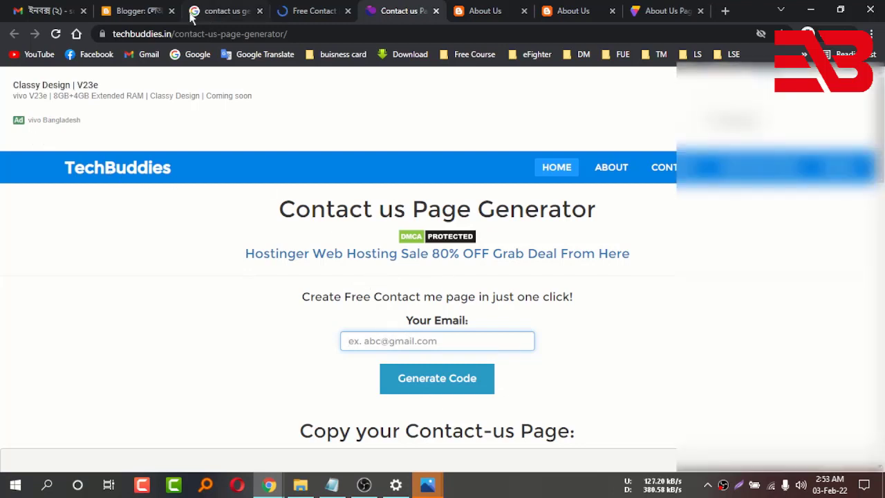
click(57, 12)
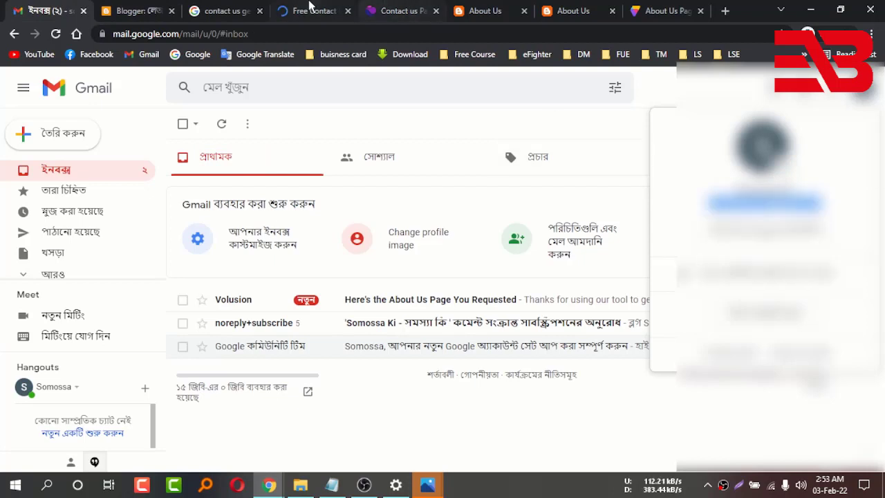
click(310, 9)
click(382, 12)
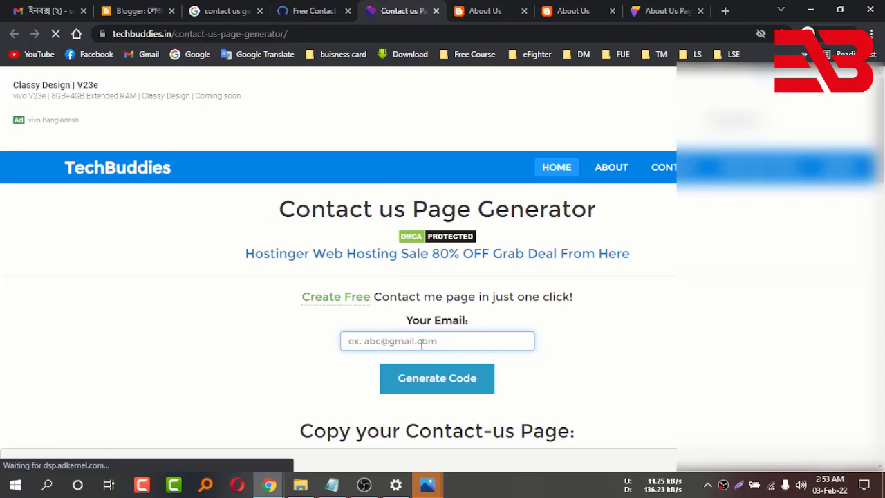
key(ctrl+v)
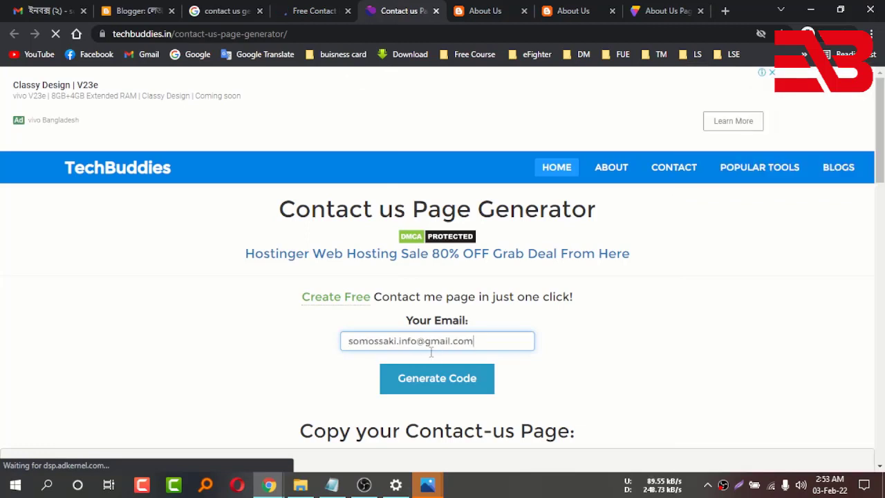
- Generate the Contact Us page code on TechBuddies and copy the whole code to the clipboard
click(443, 381)
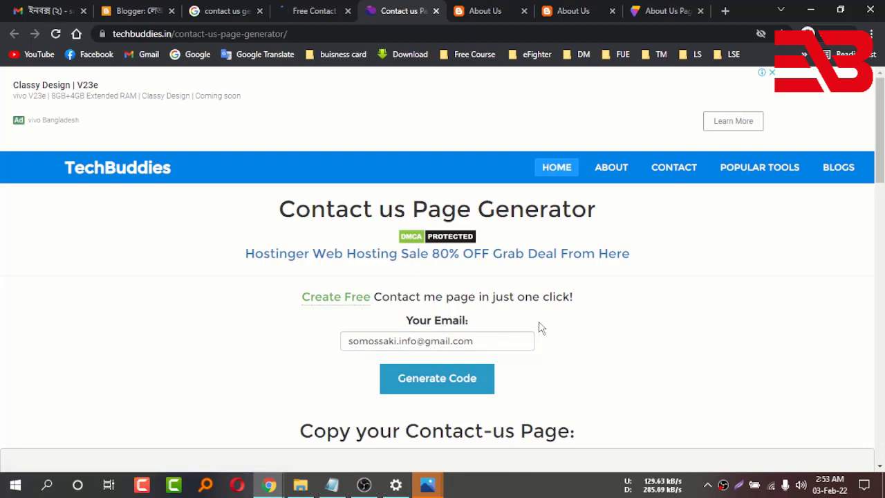
drag(881, 120, 882, 174)
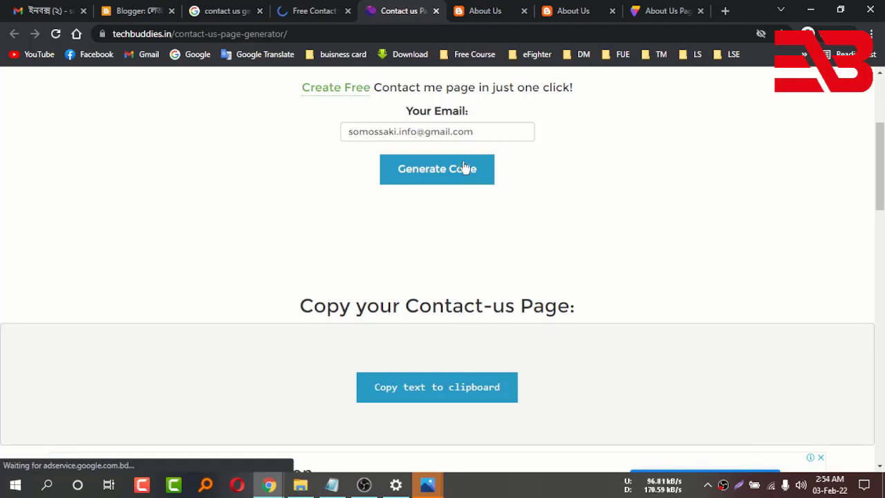
click(464, 168)
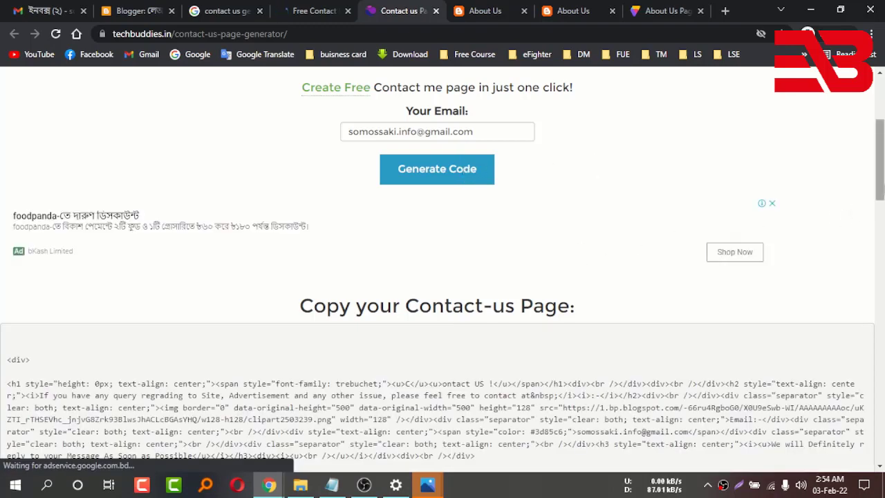
scroll(593, 163, down, 4)
scroll(101, 235, up, 2)
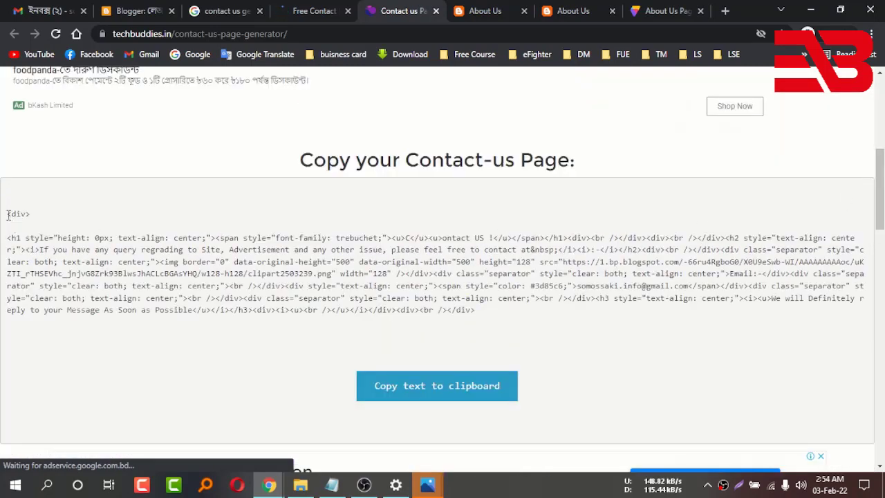
drag(7, 215, 577, 319)
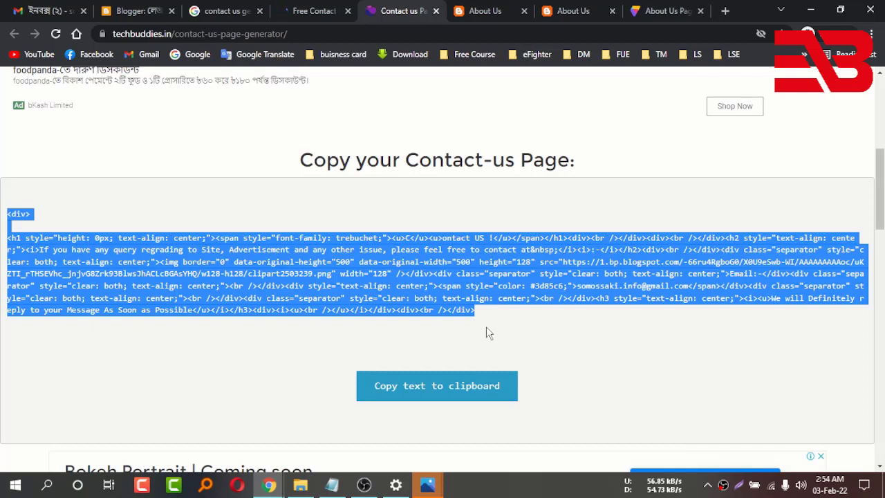
click(455, 391)
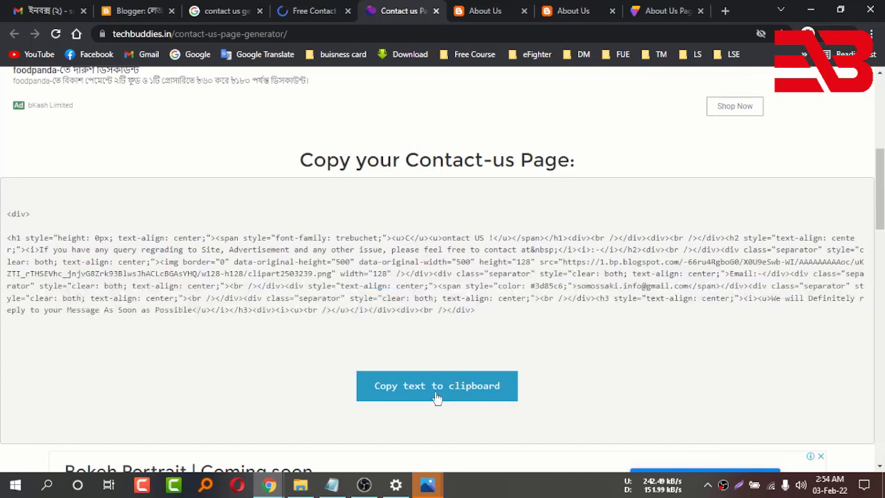
- Load the Blogger dashboard in place of the second About Us page and close the About Us page generator's tab
click(139, 12)
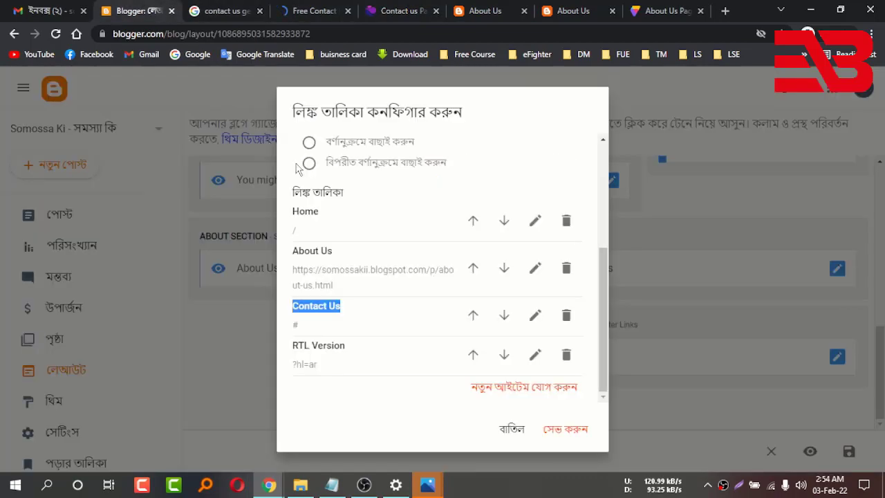
click(484, 11)
click(558, 8)
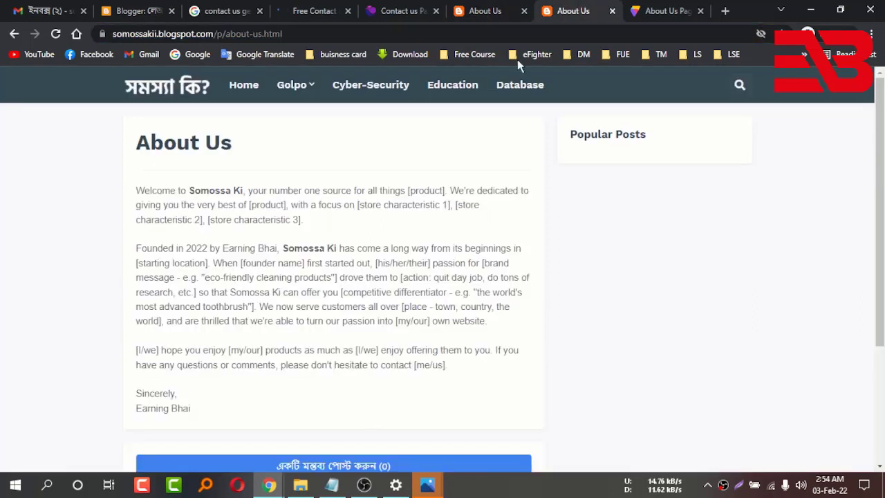
click(249, 33)
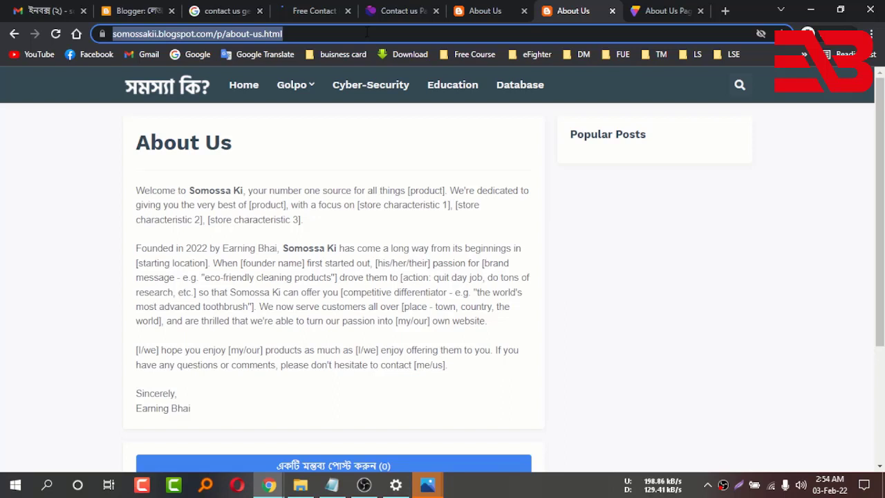
text(blogger)
key(Return)
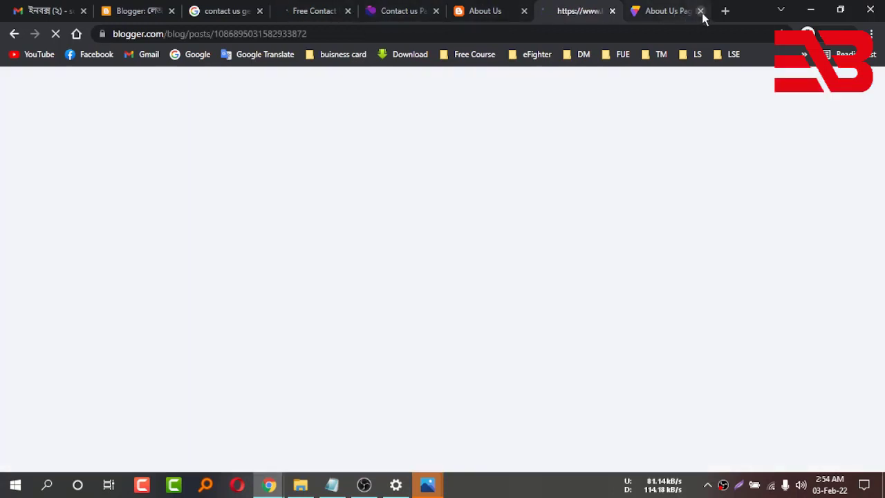
click(701, 11)
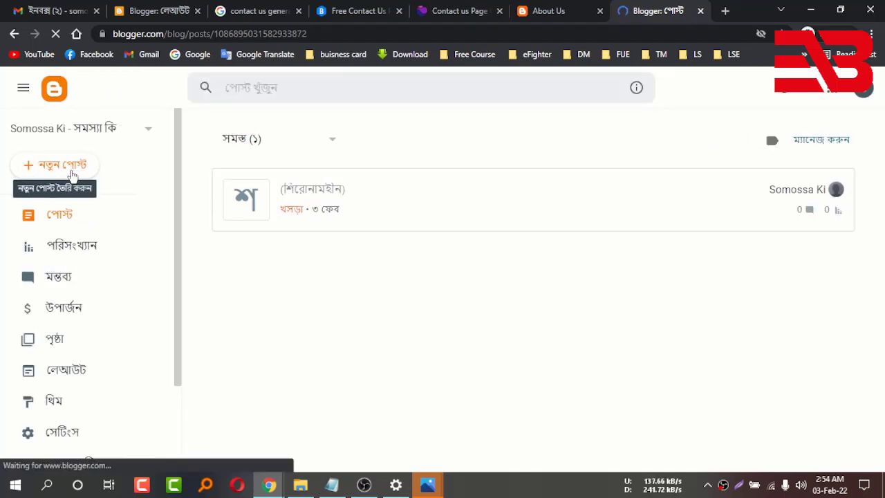
- Create a new Blogger page and replace its default HTML with the copied Contact Us code
click(73, 340)
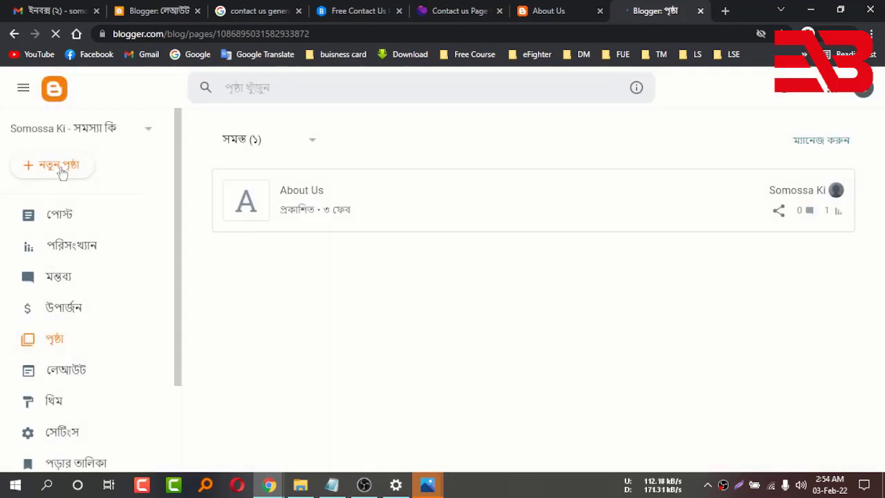
click(61, 169)
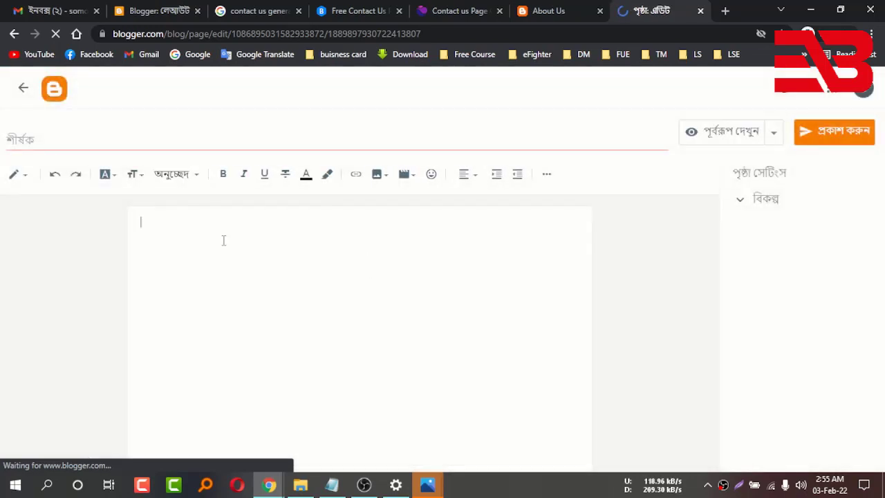
click(25, 178)
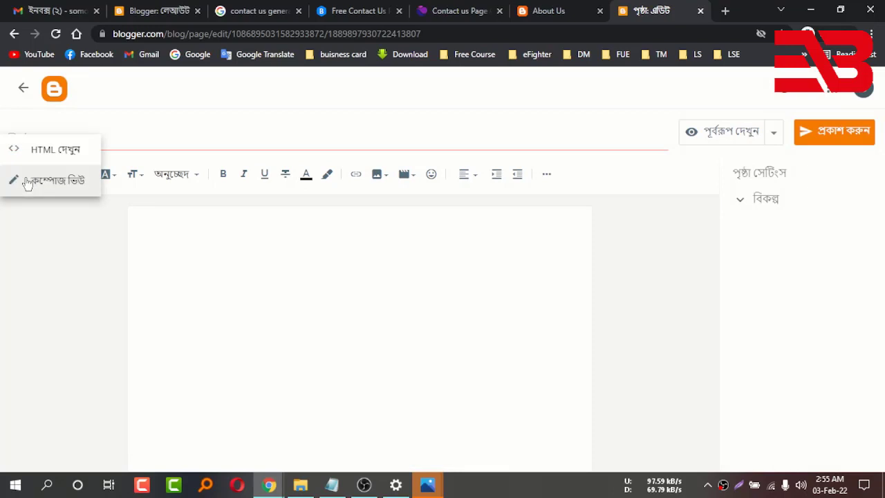
click(48, 150)
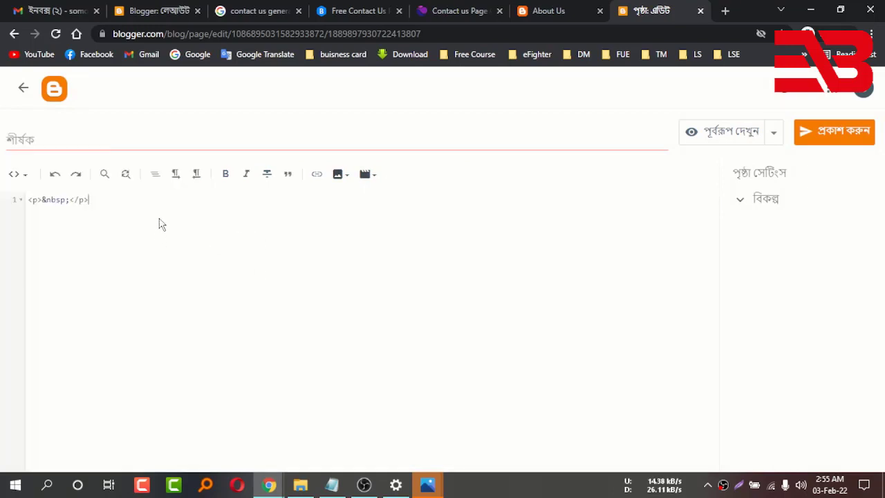
key(ctrl+a)
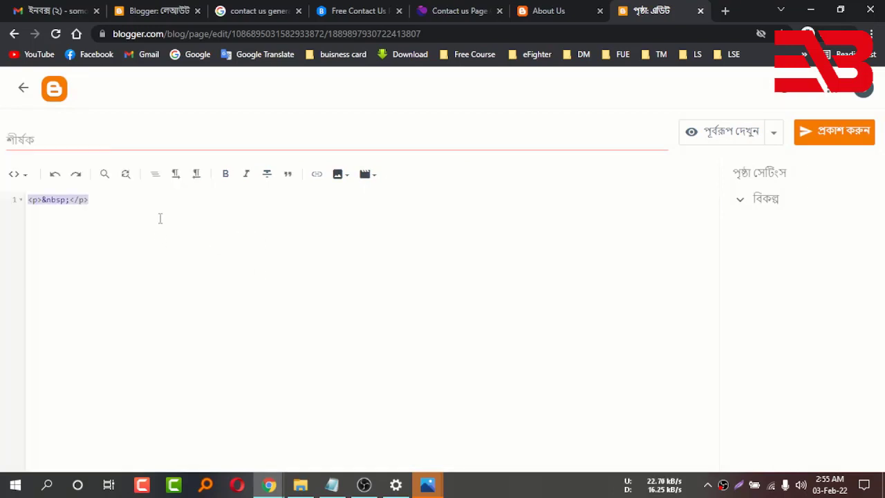
key(ctrl+v)
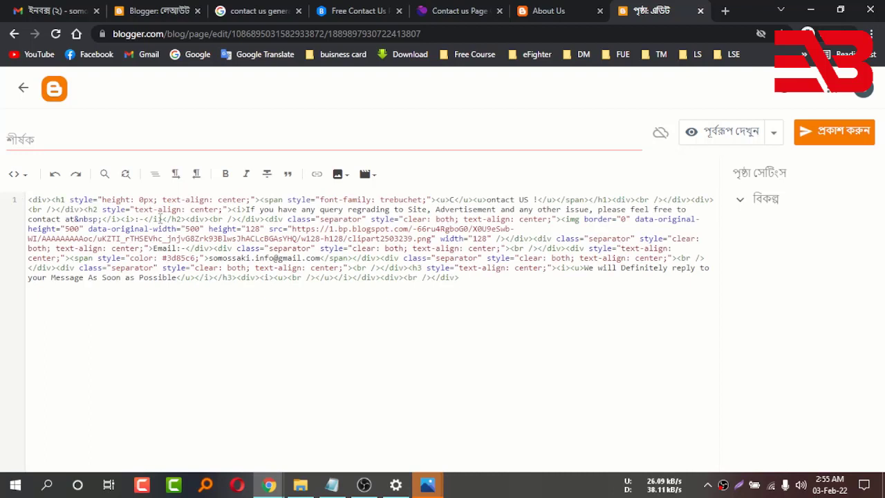
- Switch the page to compose view and examine the rendered contact text, mail icon and email address
click(15, 173)
click(45, 211)
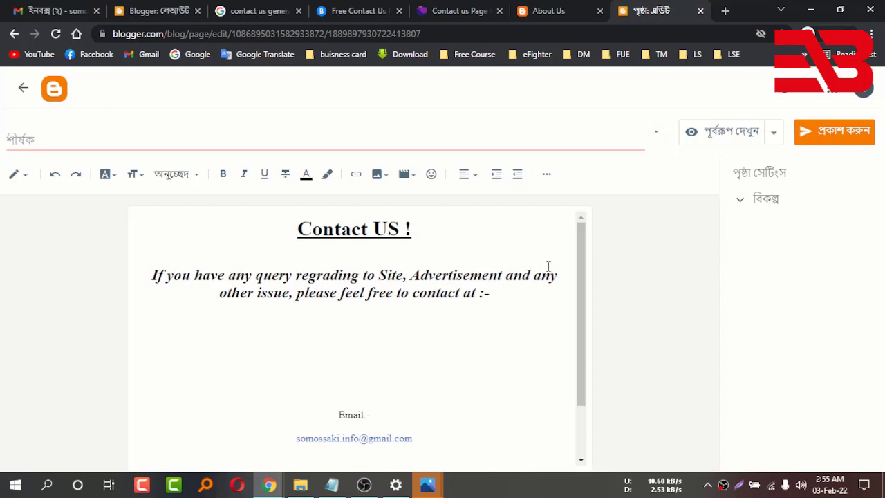
drag(580, 274, 585, 339)
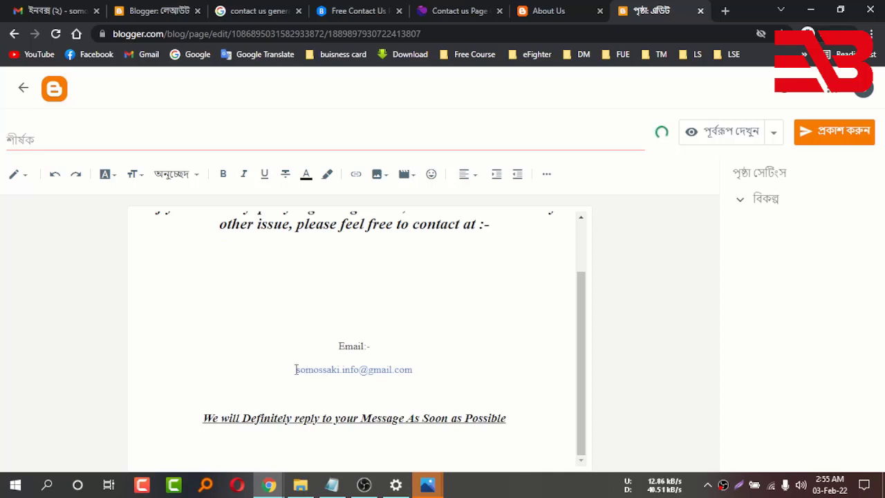
drag(295, 370, 417, 367)
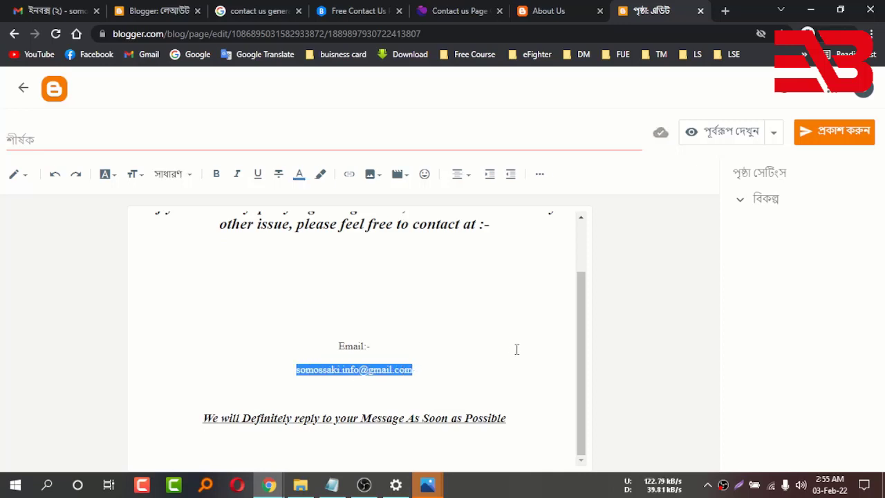
scroll(585, 349, up, 1)
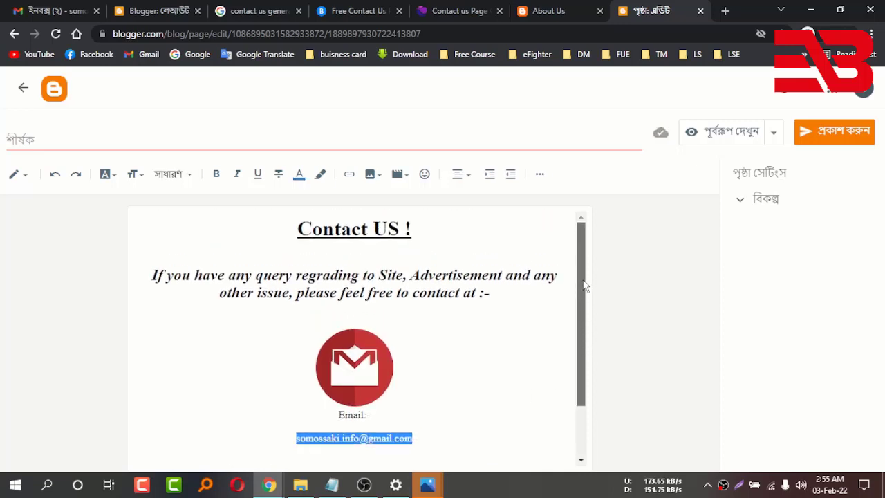
click(234, 231)
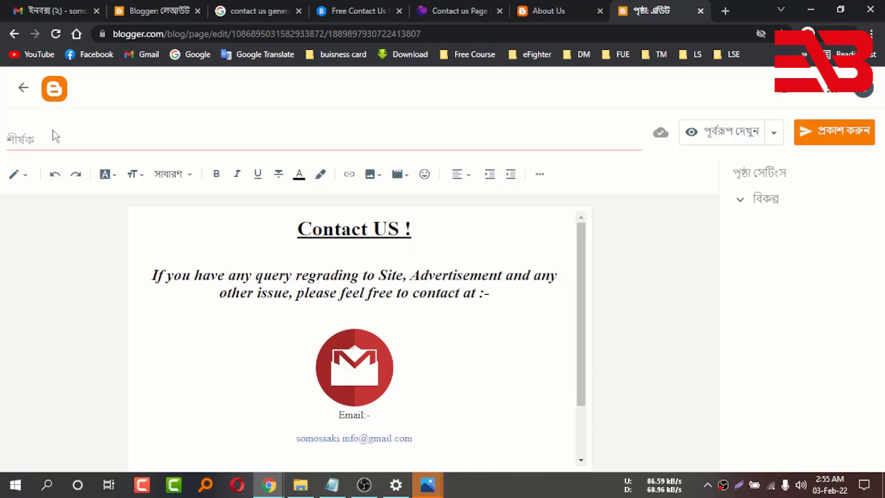
- Copy "Contact US" from the page's heading into the title and publish the page
drag(298, 228, 399, 226)
key(ctrl+c)
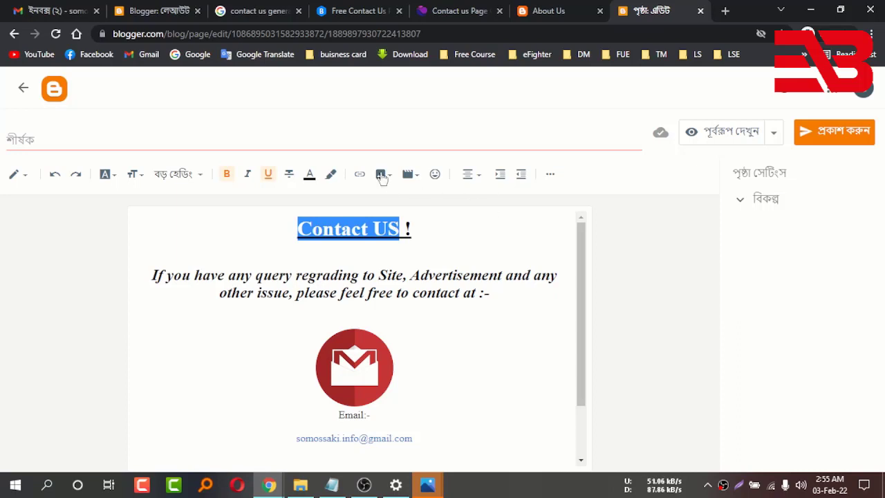
click(359, 138)
click(359, 147)
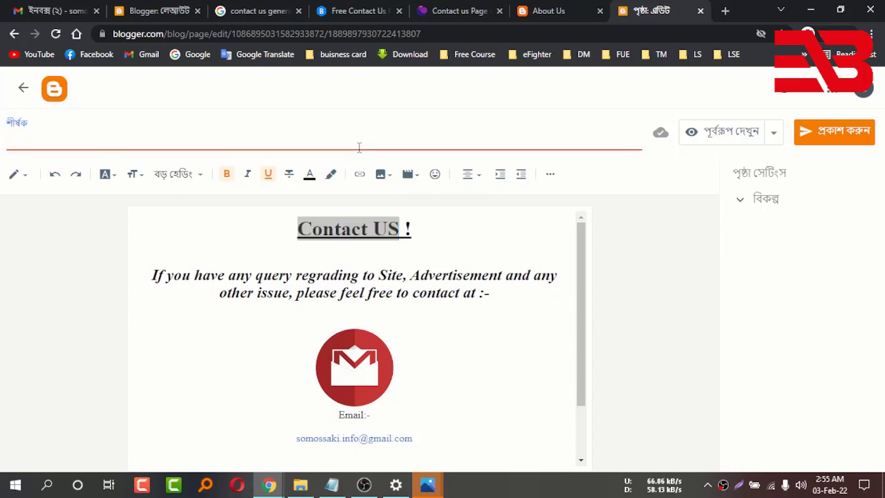
key(ctrl+v)
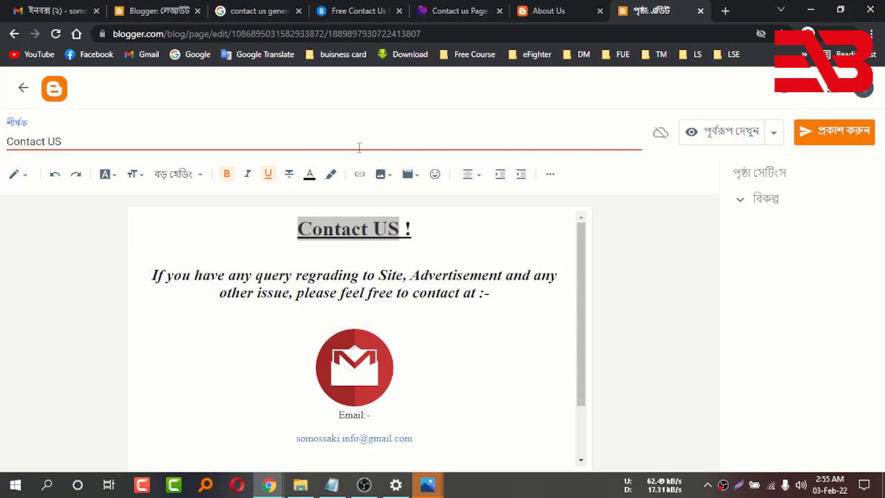
click(841, 126)
click(494, 306)
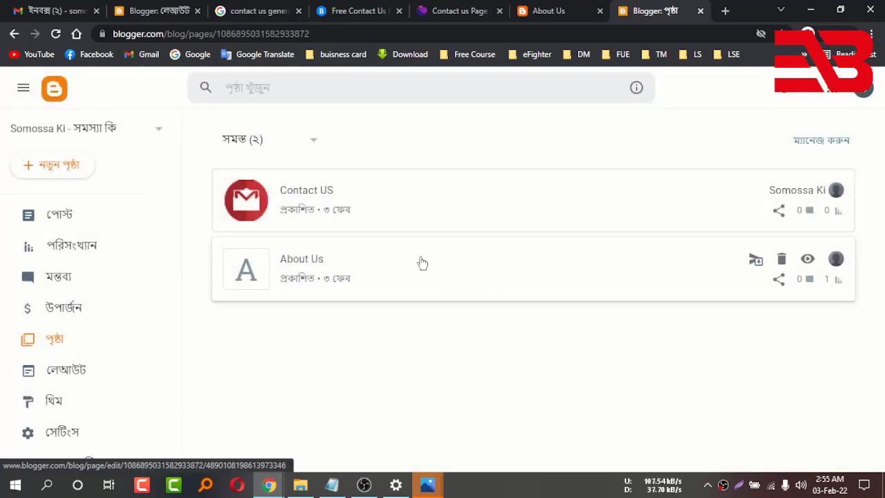
- Open the published Contact US page in a new tab and look it through down to the footer
right_click(808, 193)
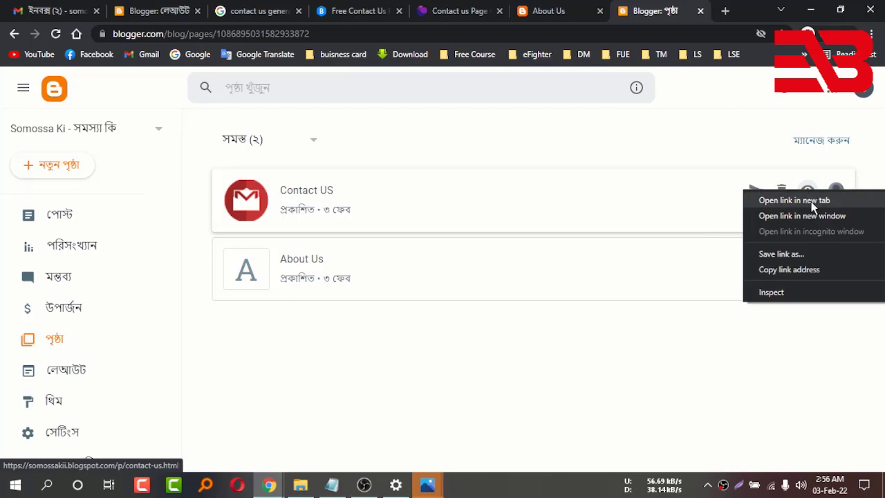
click(790, 198)
click(657, 11)
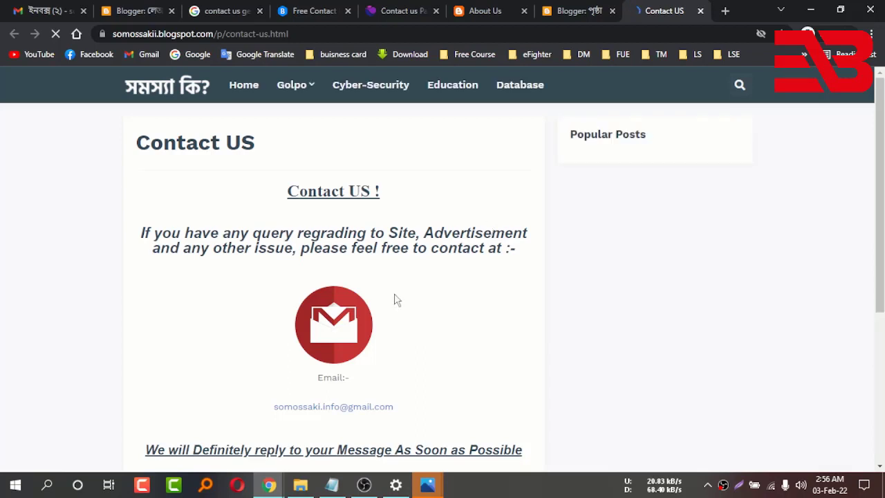
scroll(228, 311, down, 4)
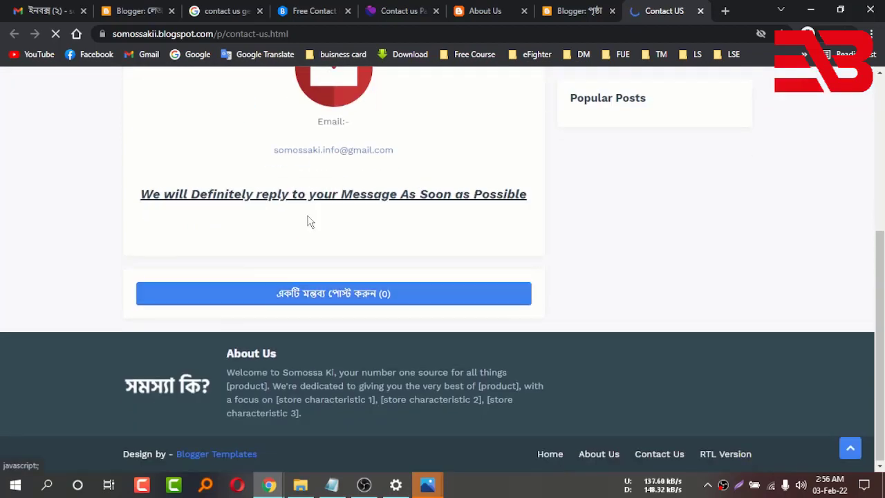
scroll(323, 194, up, 4)
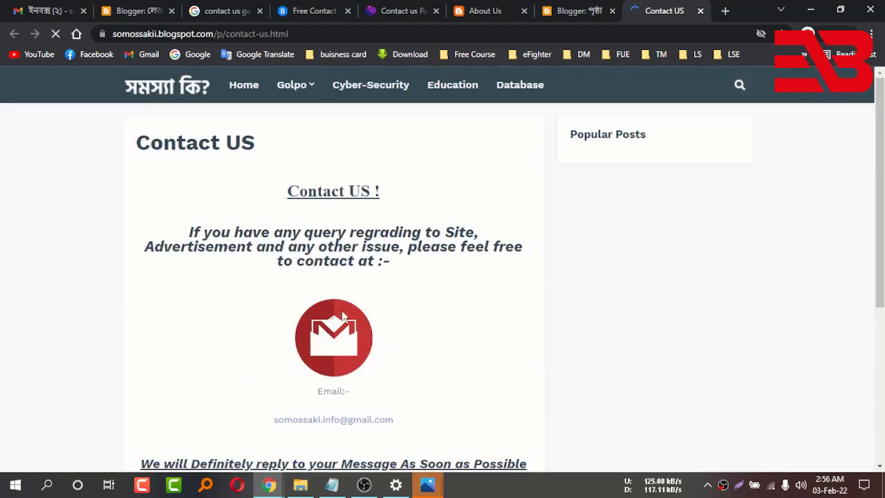
- Reopen the Contact US page in the Blogger editor and make its email address bold
click(583, 8)
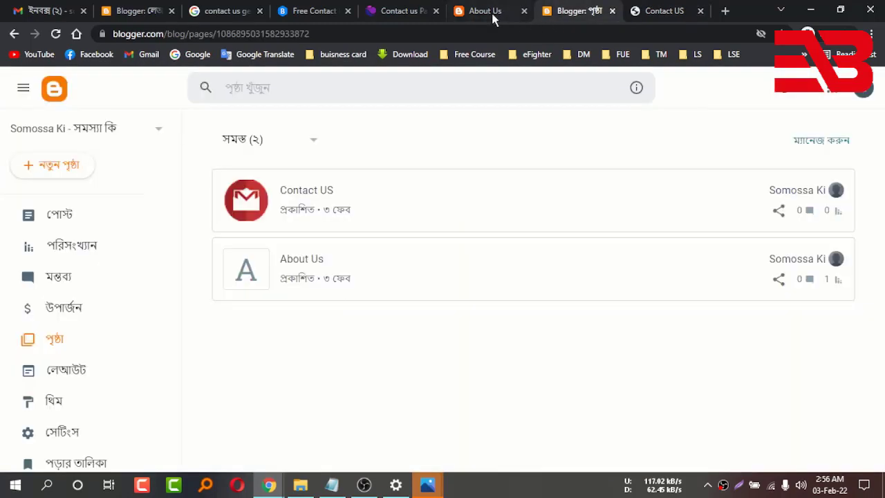
click(528, 200)
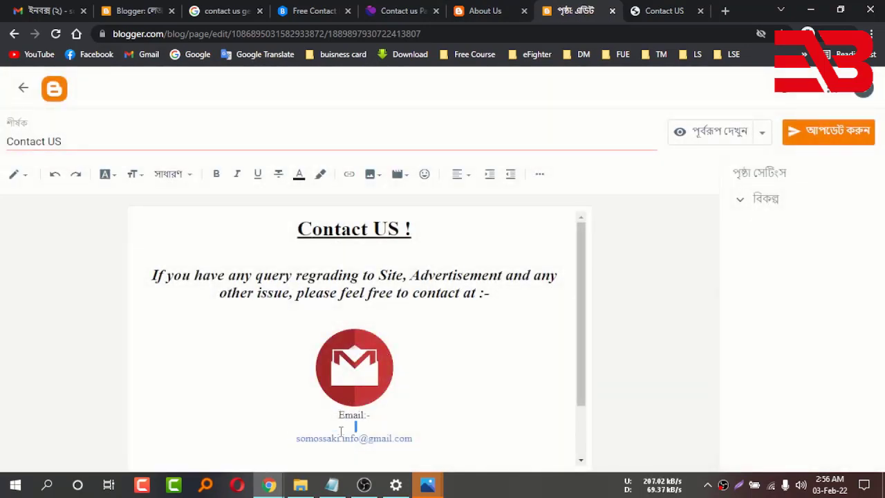
triple_click(407, 437)
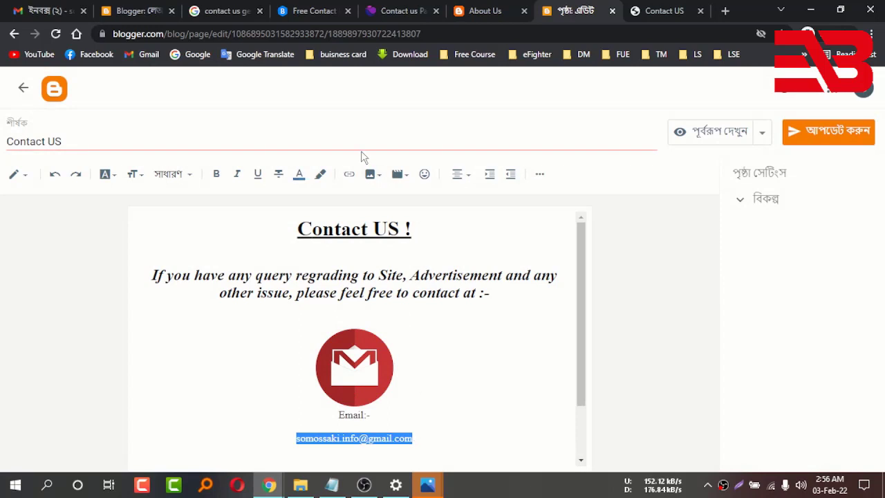
click(215, 173)
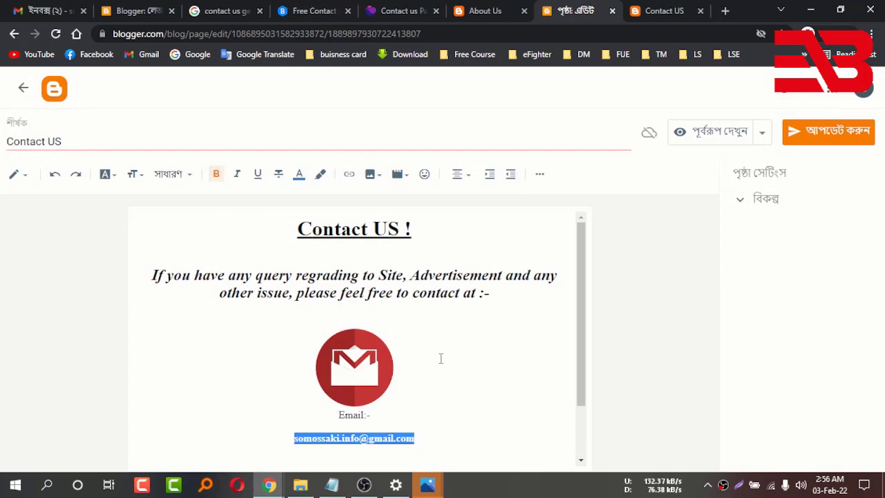
click(217, 224)
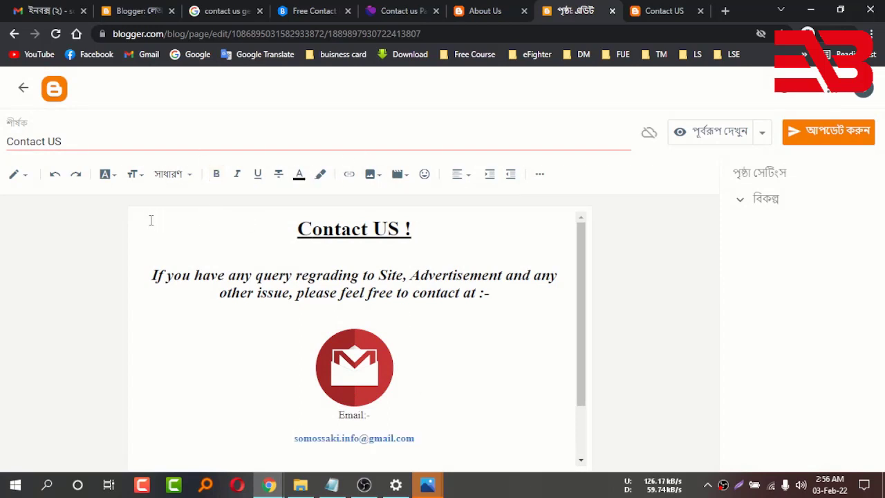
- Set the font of the entire Contact US page content to Verdana
key(ctrl+a)
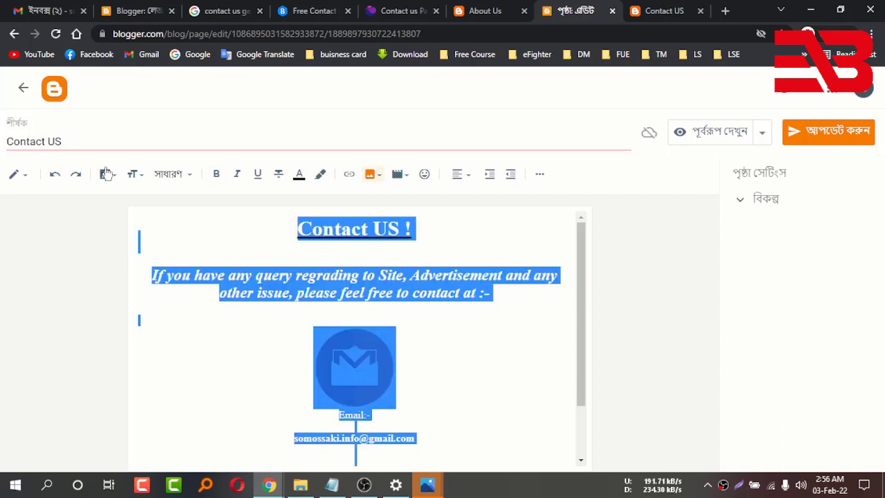
click(105, 173)
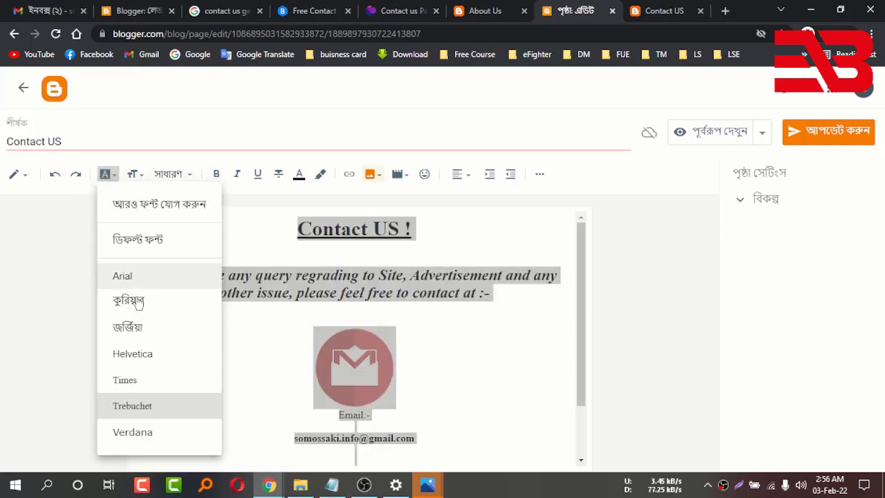
click(159, 440)
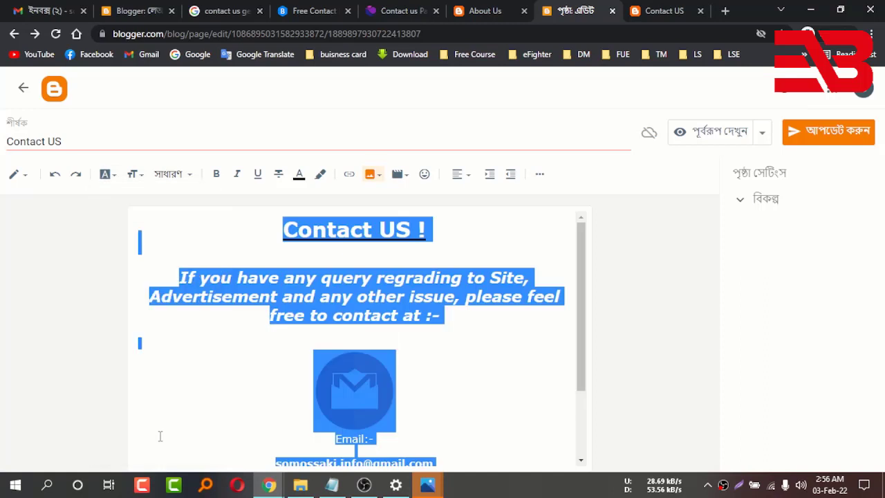
click(464, 342)
scroll(464, 343, down, 2)
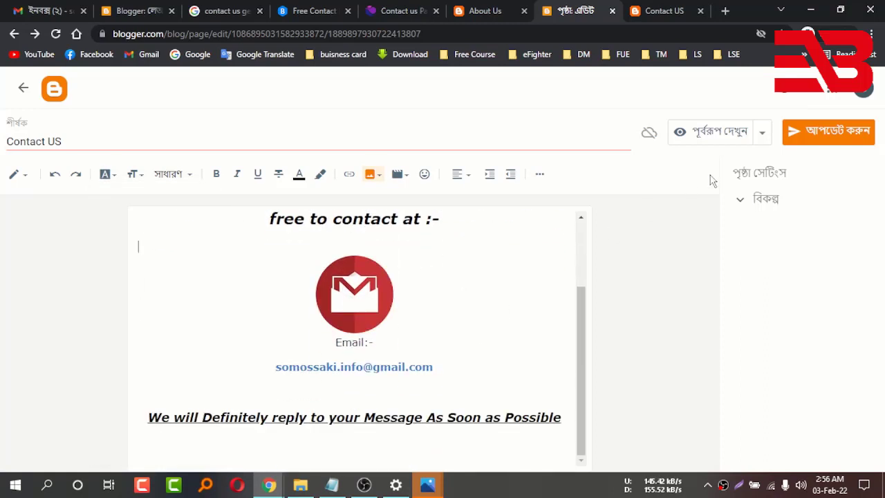
- Update the Contact US page and reload its published version to check the new formatting
click(802, 133)
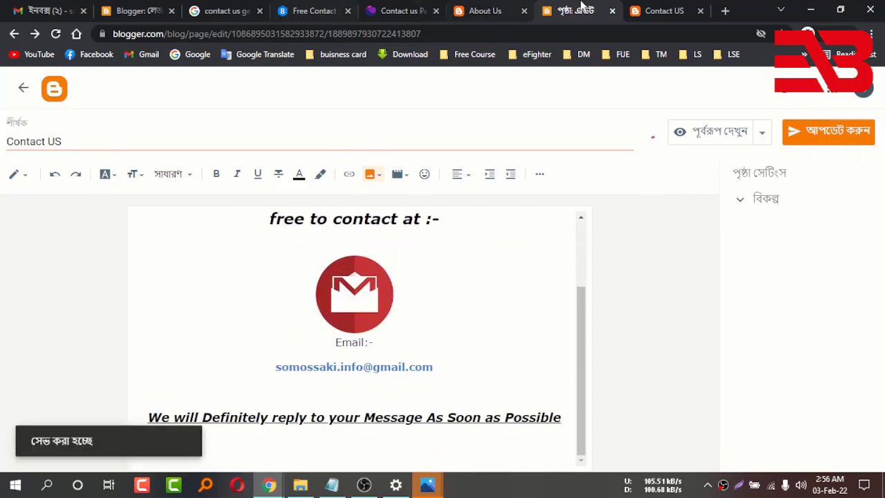
click(650, 10)
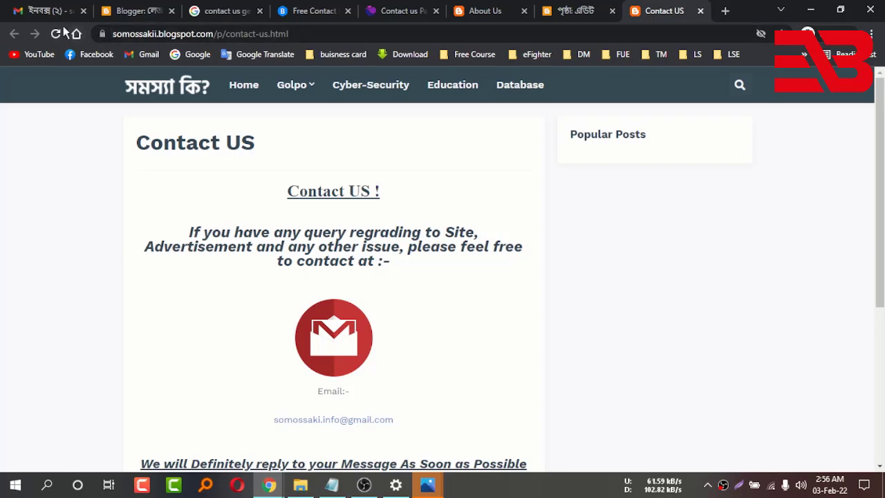
click(57, 33)
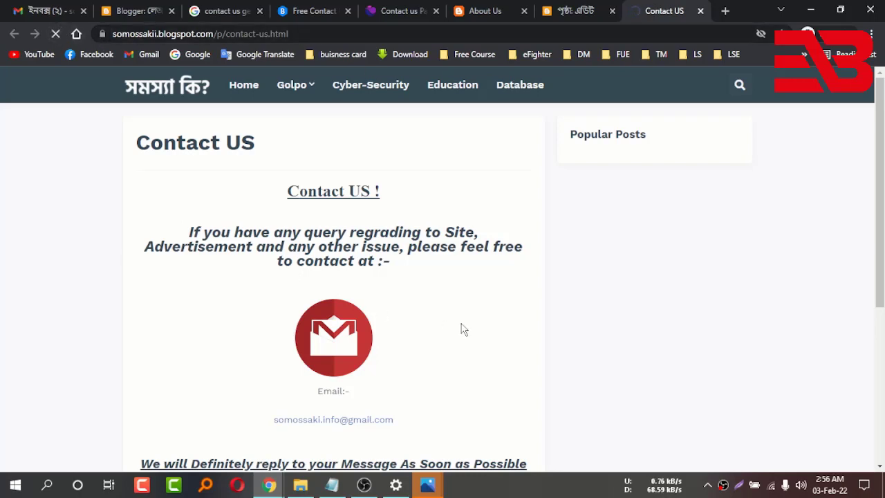
scroll(373, 247, down, 4)
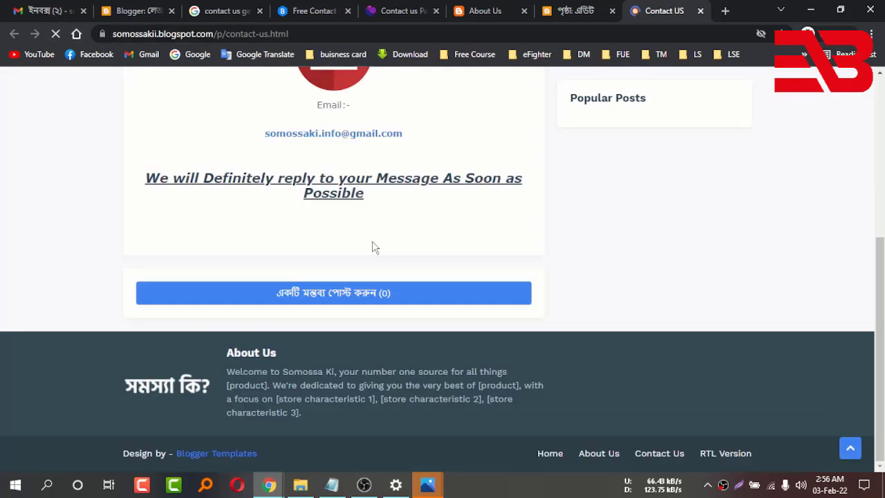
scroll(314, 124, up, 5)
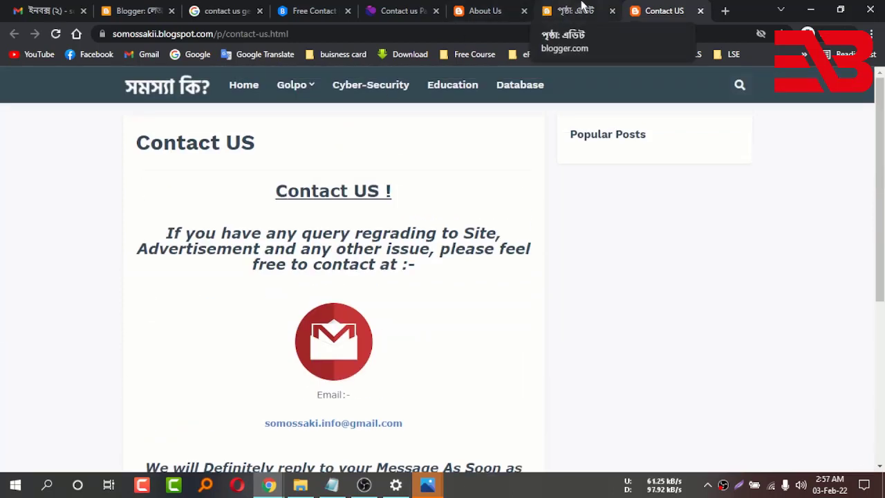
- Copy the published Contact US page's URL and return to the footer link list in the Blogger layout
right_click(269, 36)
click(303, 105)
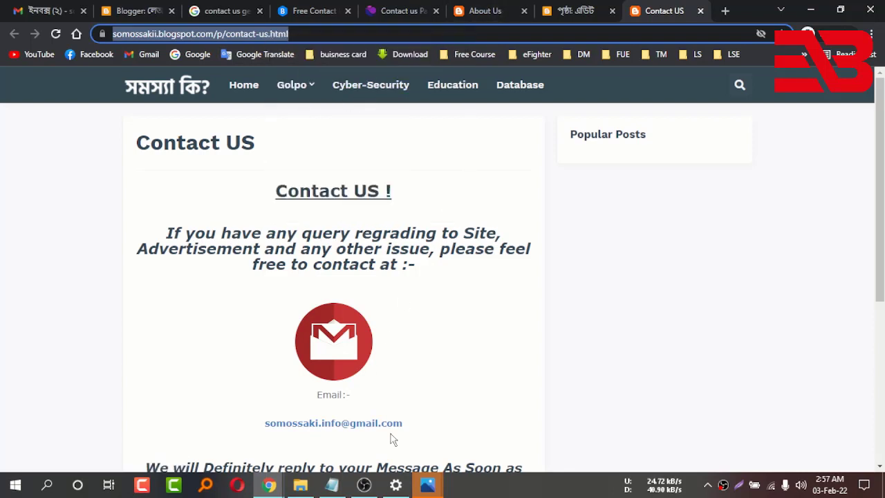
click(146, 9)
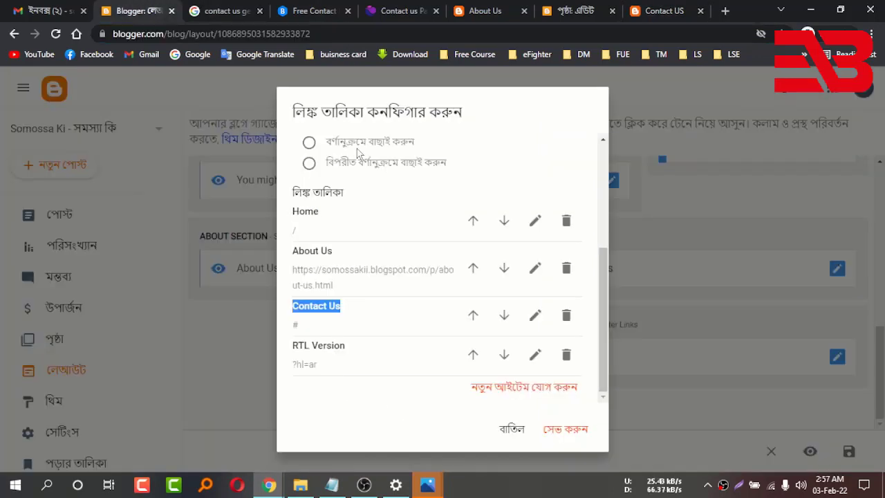
click(536, 317)
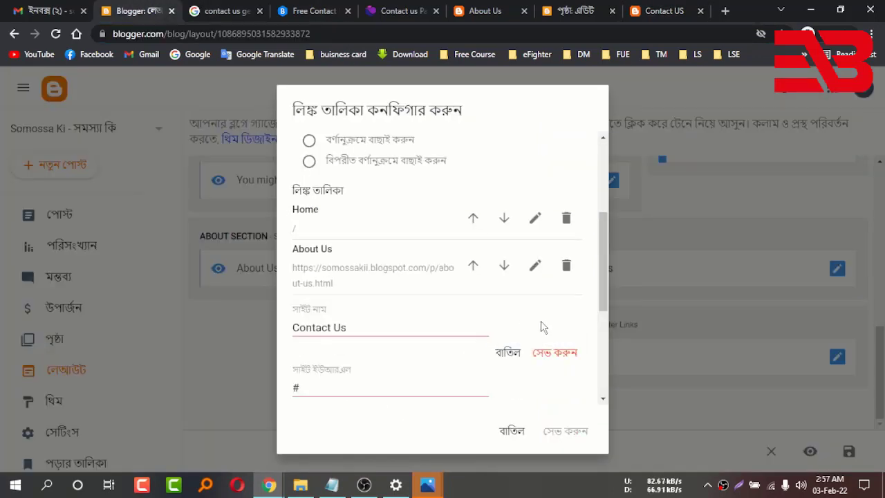
click(363, 388)
key(ctrl+a)
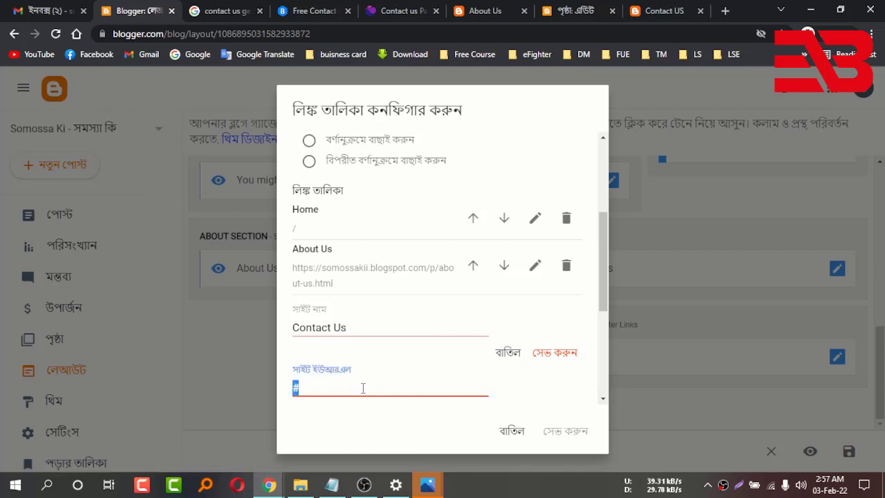
key(ctrl+v)
click(554, 360)
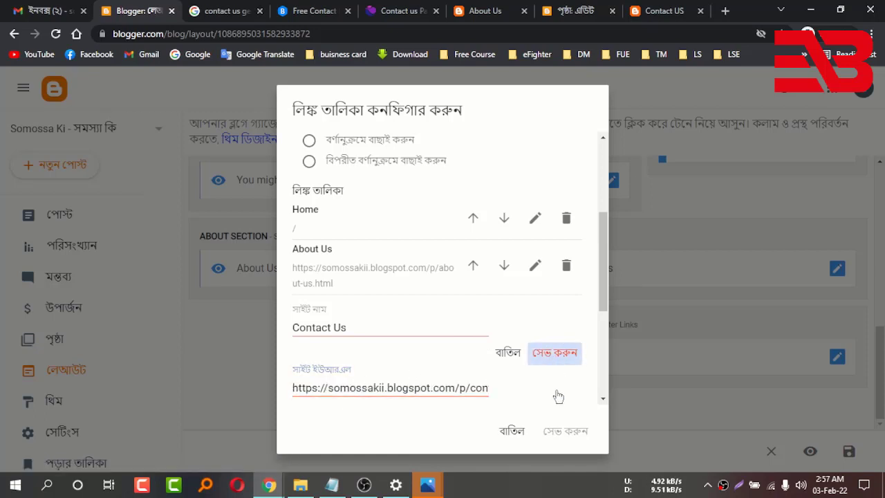
click(578, 430)
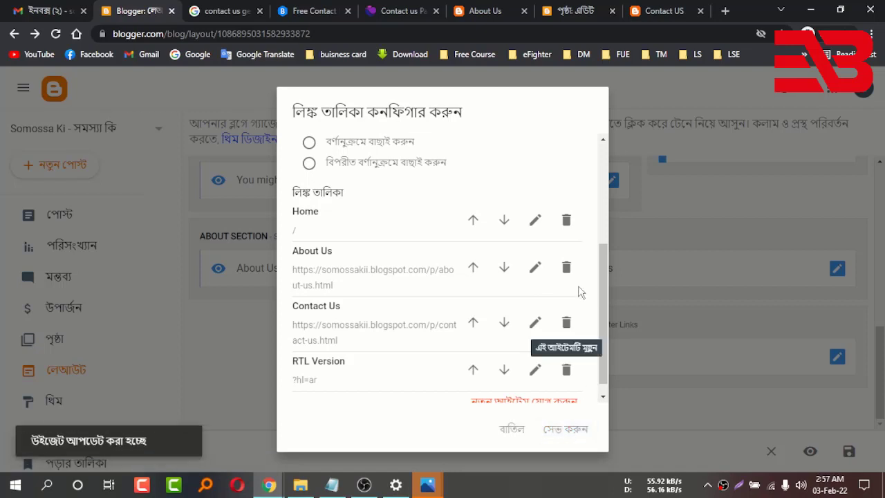
- Test the Contact Us footer link from the already open About Us page of the blog
click(496, 13)
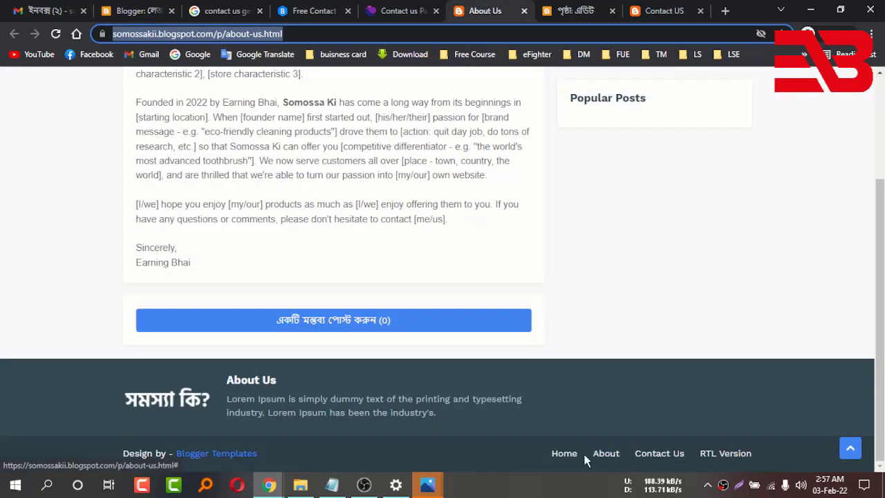
click(661, 455)
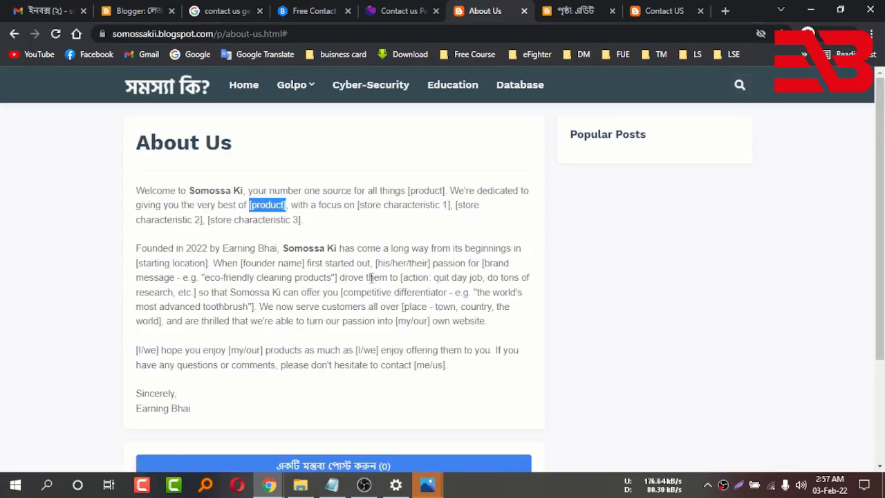
scroll(410, 103, down, 3)
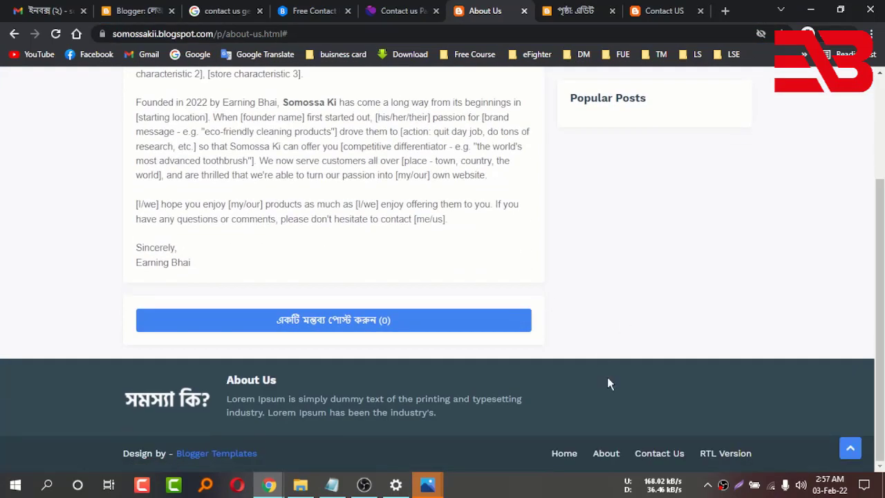
click(659, 454)
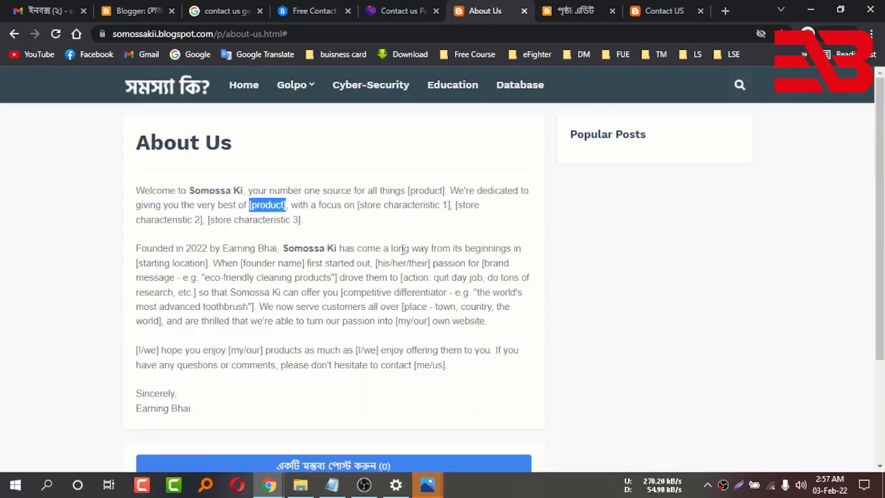
- Close the old About Us and page editor tabs, and load the blog homepage somossakii.blogspot.com in the remaining blog tab
click(526, 11)
click(525, 11)
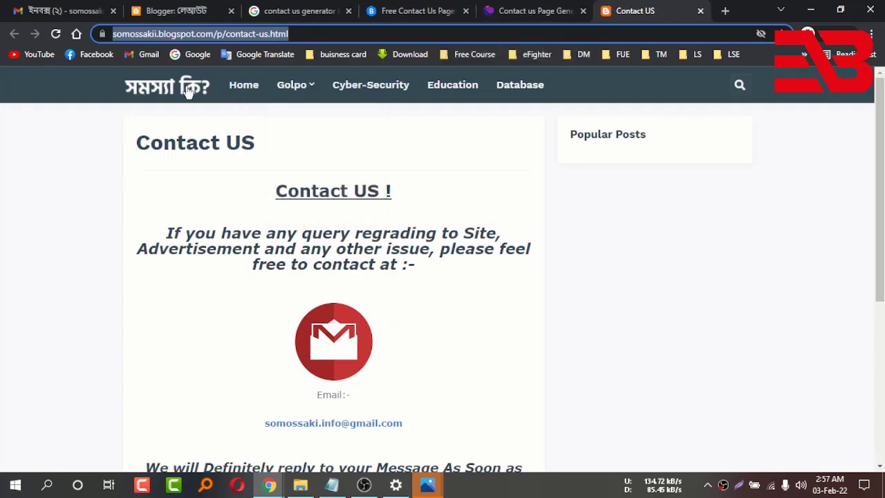
key(Return)
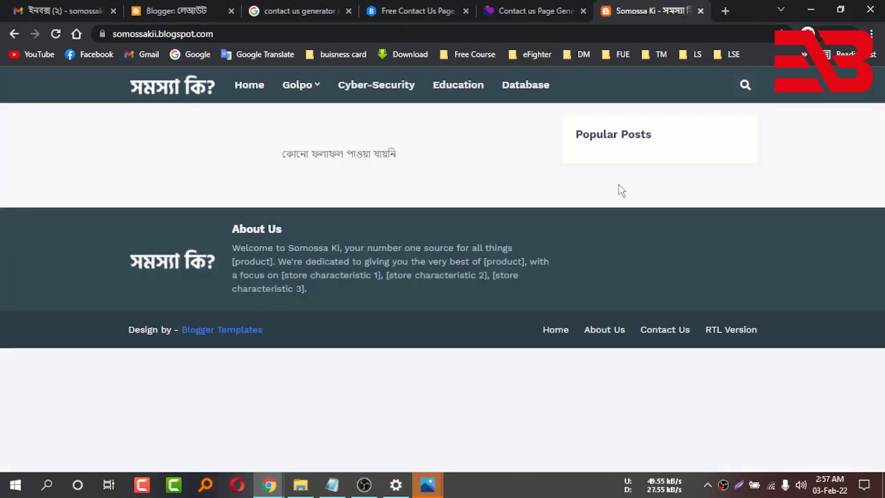
- Open the homepage's About Us footer link in a new tab and look through the page
right_click(602, 333)
click(614, 338)
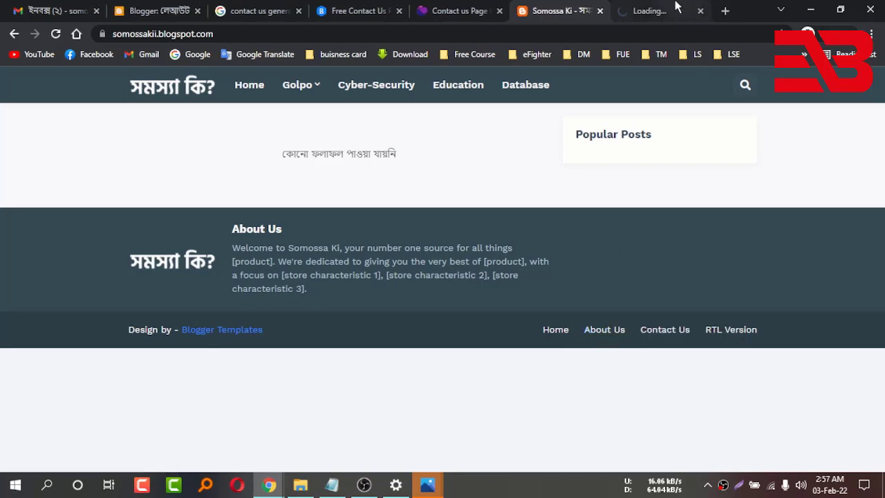
click(676, 7)
scroll(355, 274, down, 3)
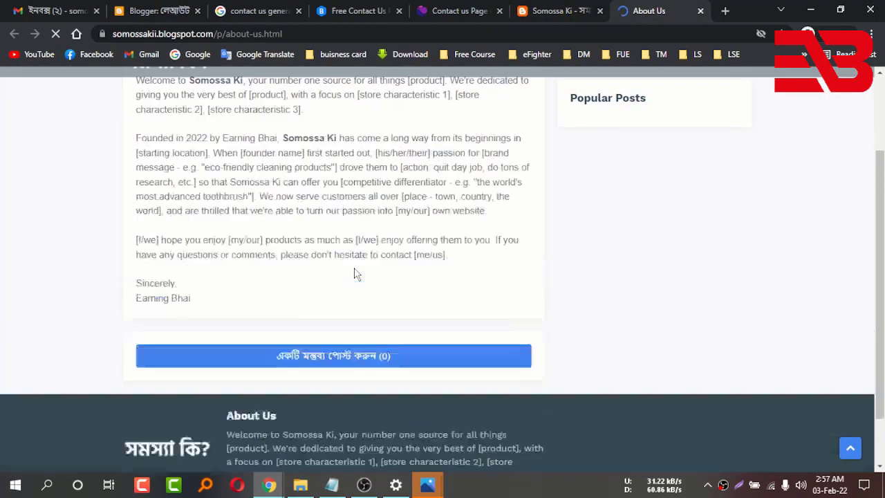
scroll(355, 275, up, 3)
- Open the homepage's Contact Us footer link in a new tab and examine the page down to its footer
click(577, 8)
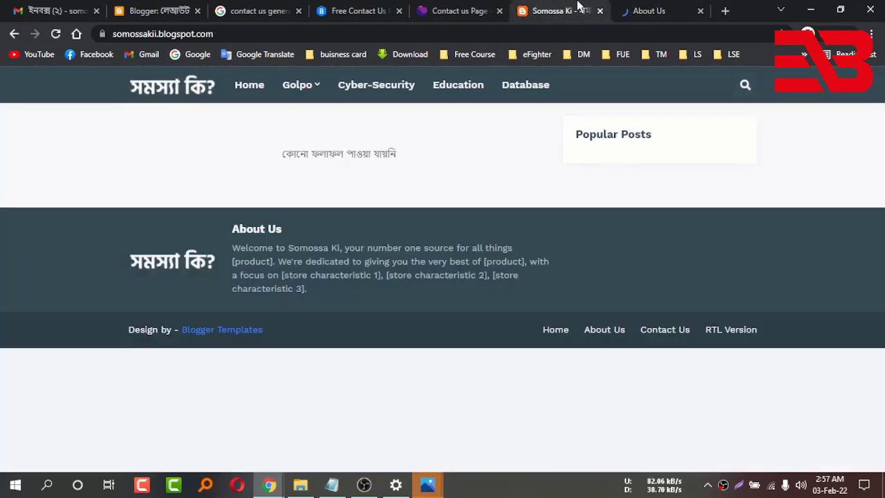
right_click(681, 336)
click(698, 341)
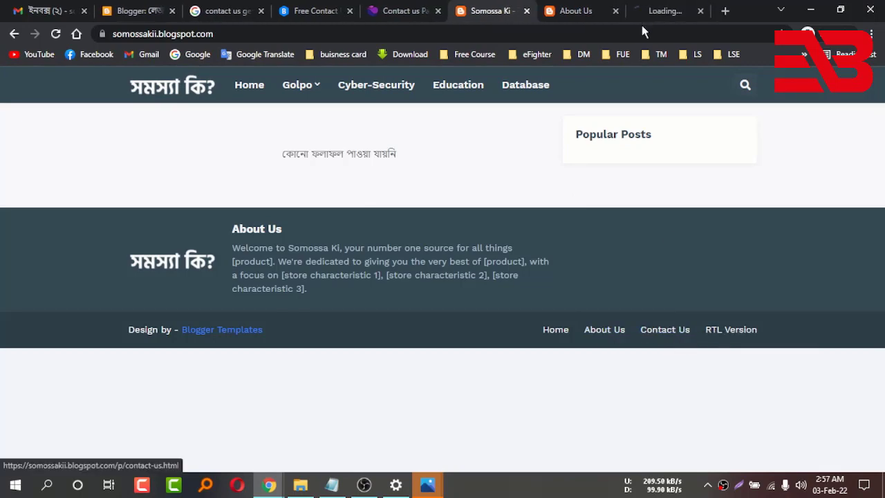
click(647, 9)
scroll(390, 172, down, 3)
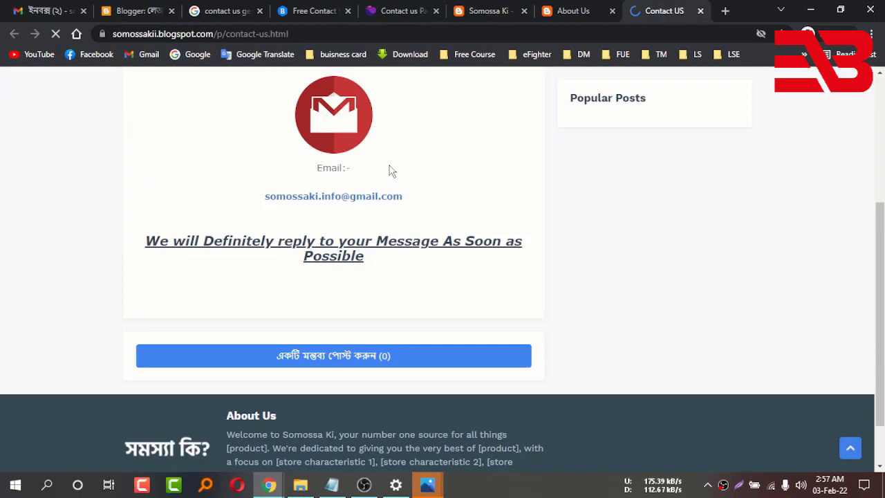
scroll(390, 171, up, 3)
scroll(389, 172, down, 1)
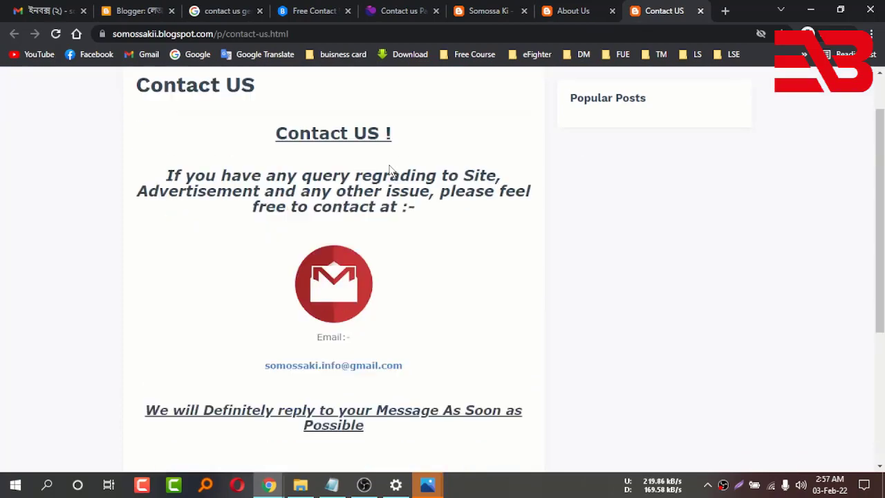
scroll(389, 171, down, 3)
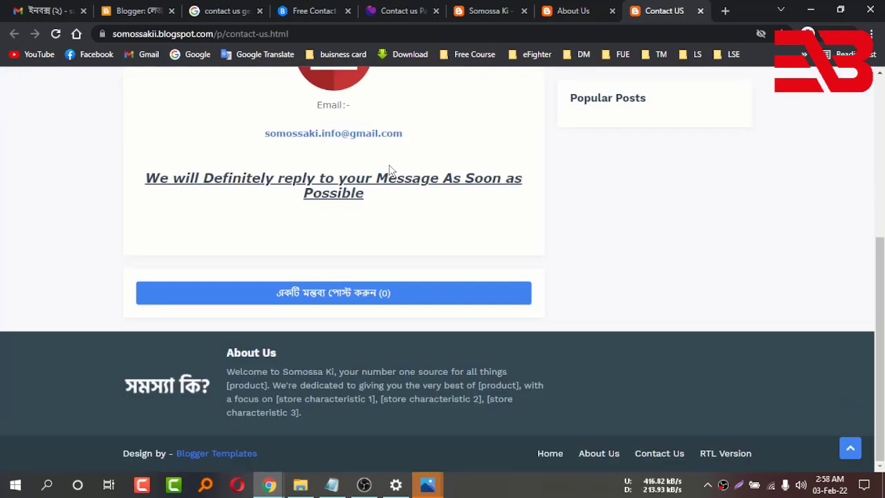
- Return to the Blogger layout and reopen the footer menu's Link List to review its link entries
click(569, 10)
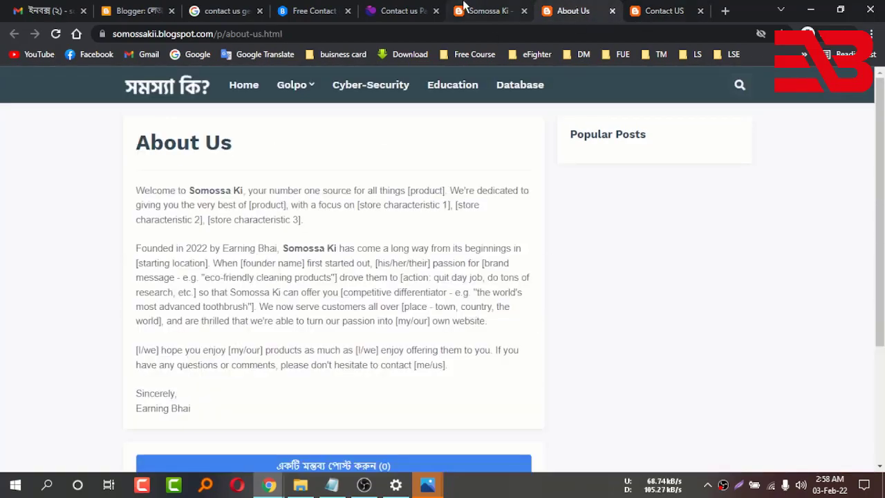
click(117, 9)
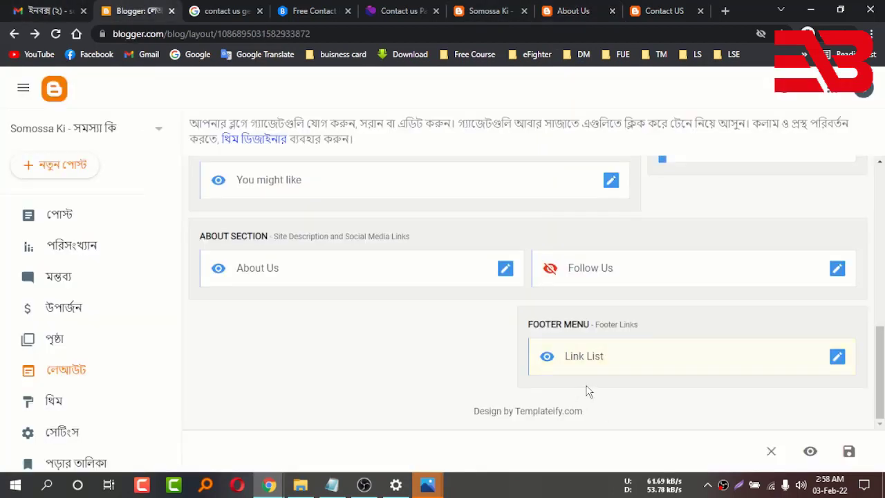
click(838, 356)
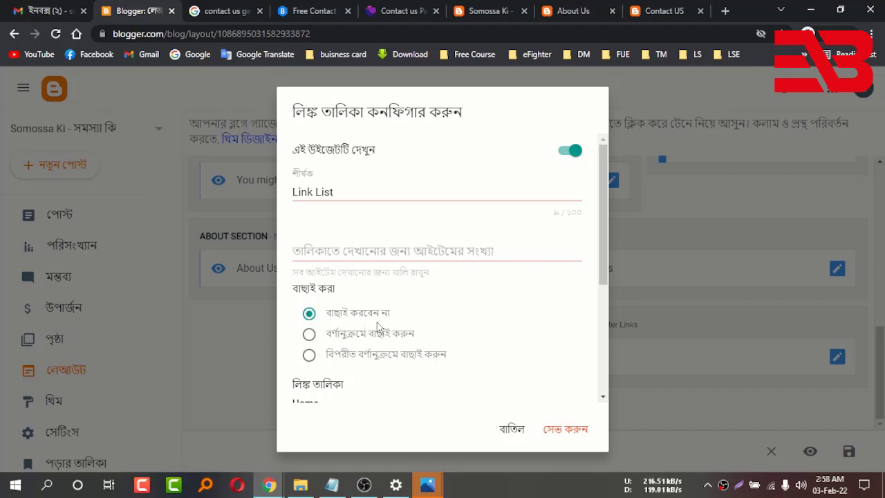
scroll(378, 327, down, 3)
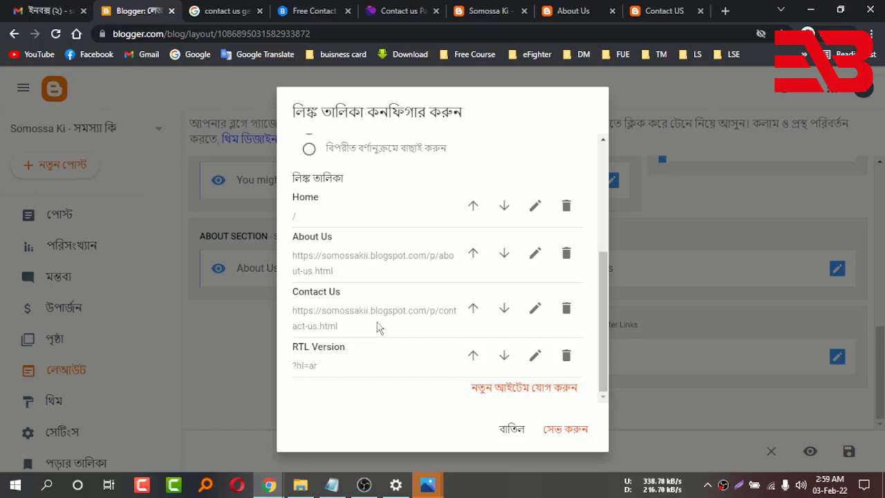
- Switch to the other Chrome window and show the Earning Bhai YouTube channel's playlists page
mouse_move(271, 490)
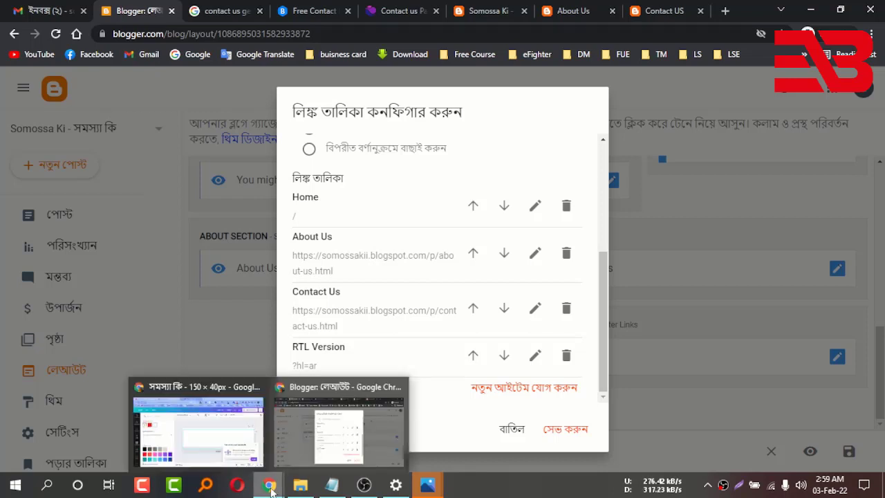
click(224, 408)
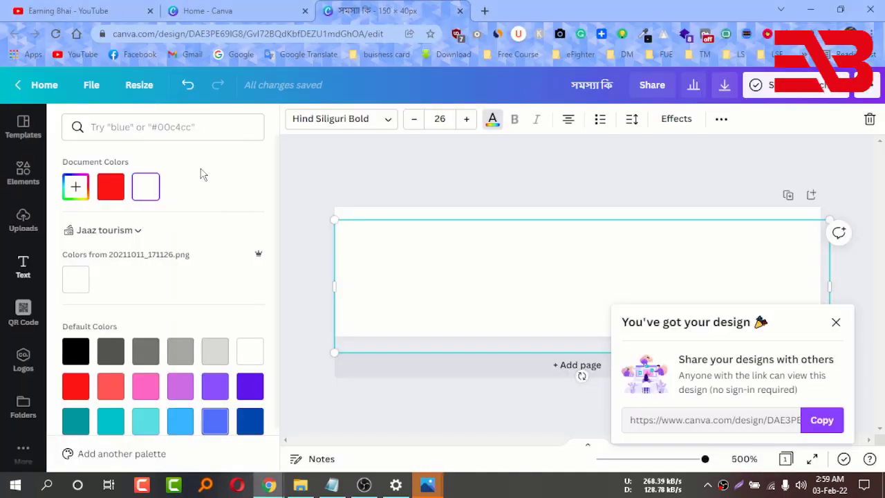
click(109, 9)
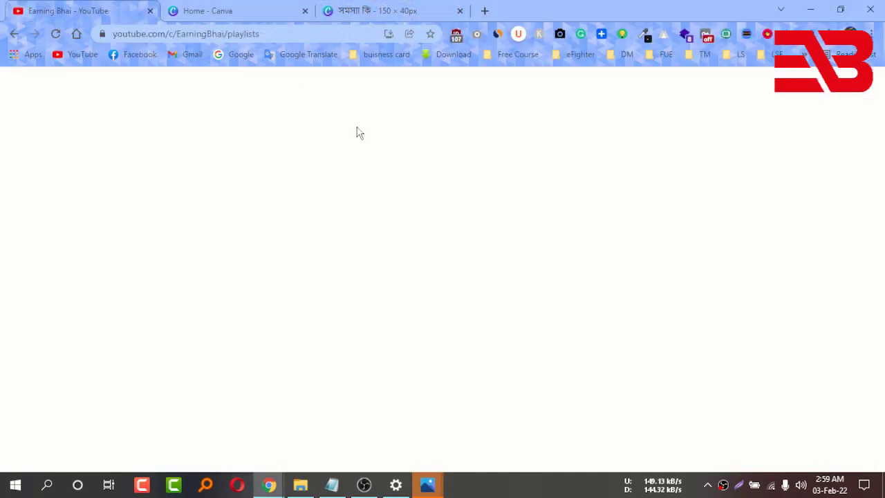